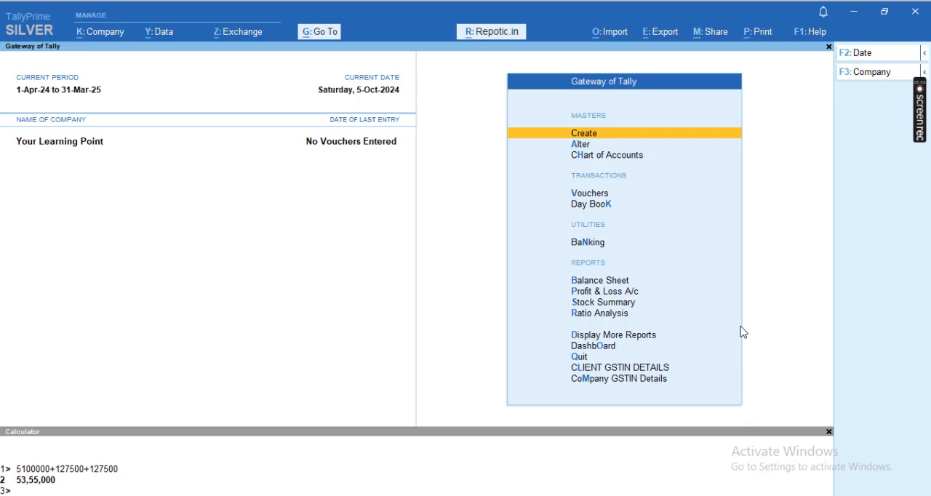
- Start a purchase voucher without a supplier invoice number and begin creating a new ledger for its party account
{"action": "key", "text": "Escape"}
{"action": "key", "text": "Escape"}
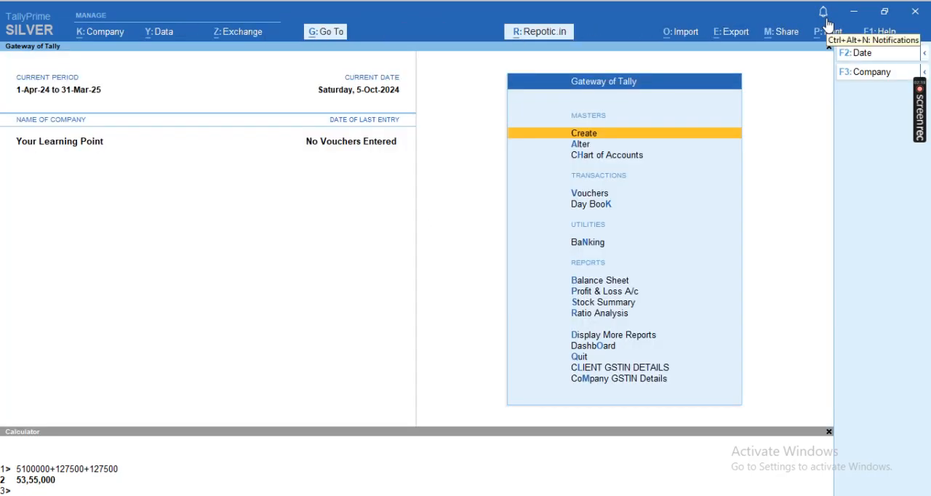
{"action": "key", "text": "Down"}
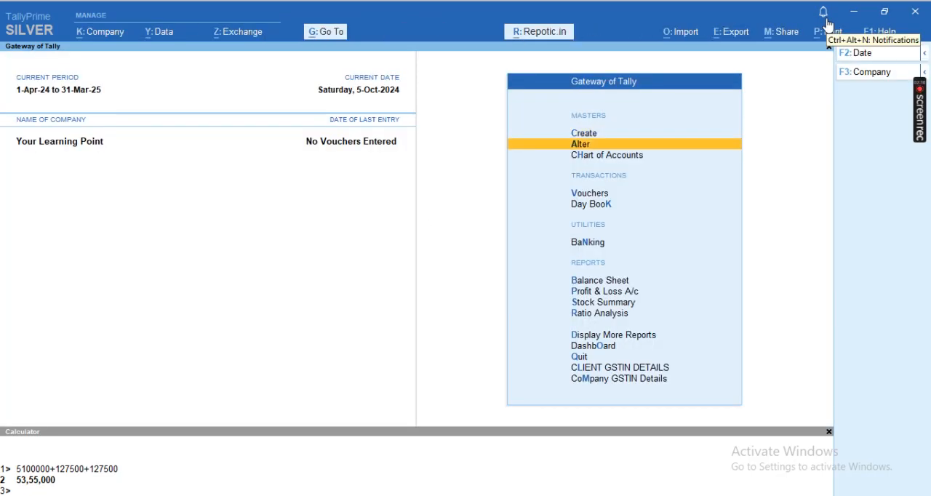
{"action": "key", "text": "v"}
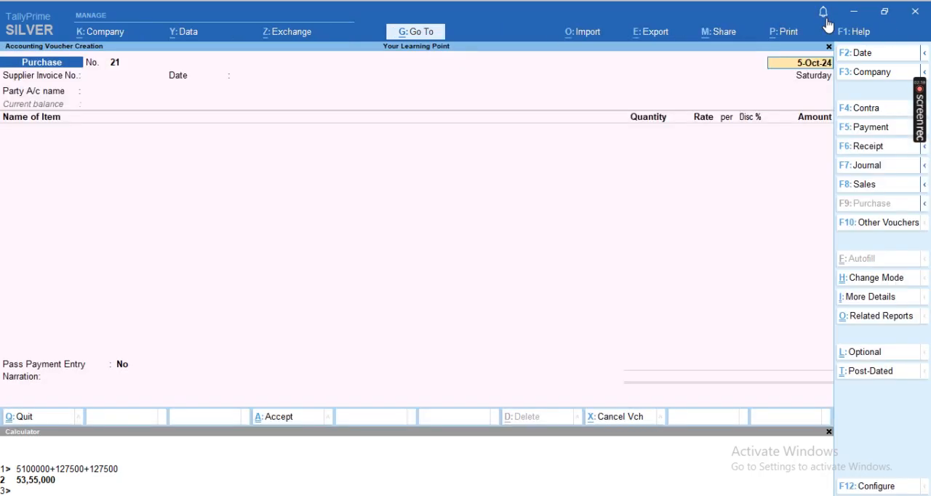
{"action": "key", "text": "Return"}
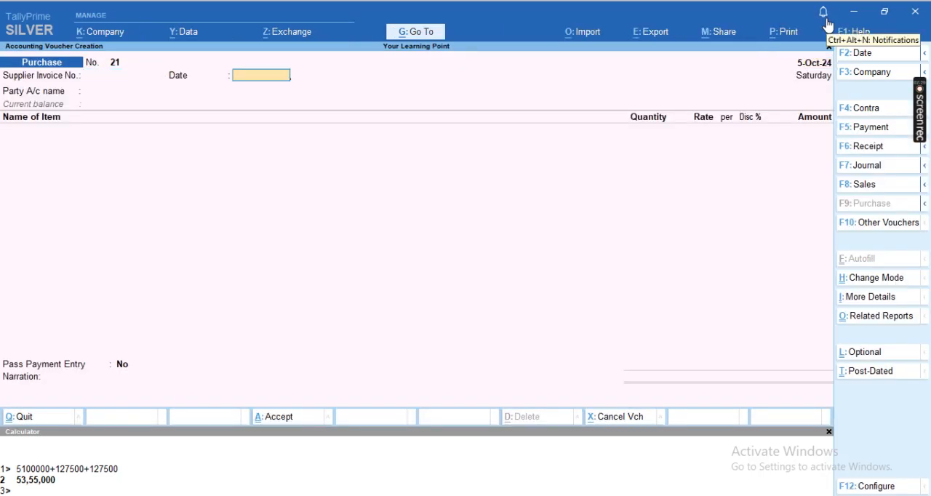
{"action": "key", "text": "Return"}
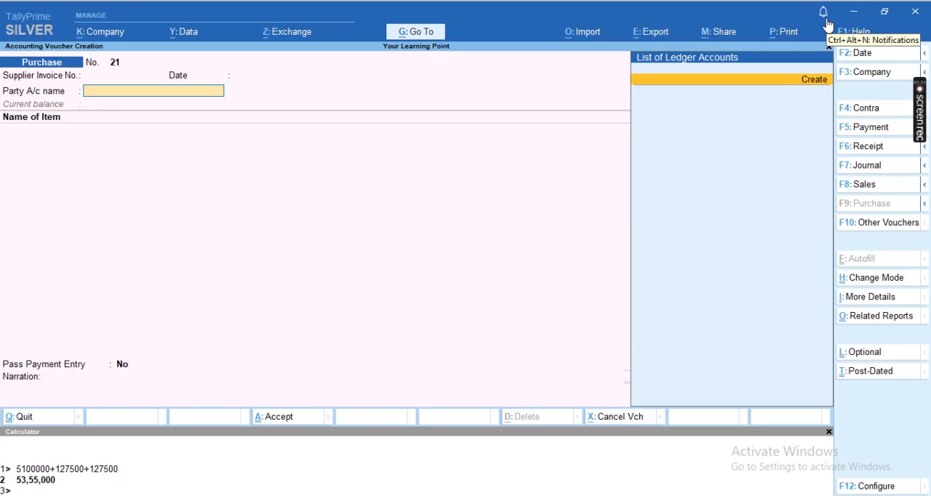
{"action": "key", "text": "alt+c"}
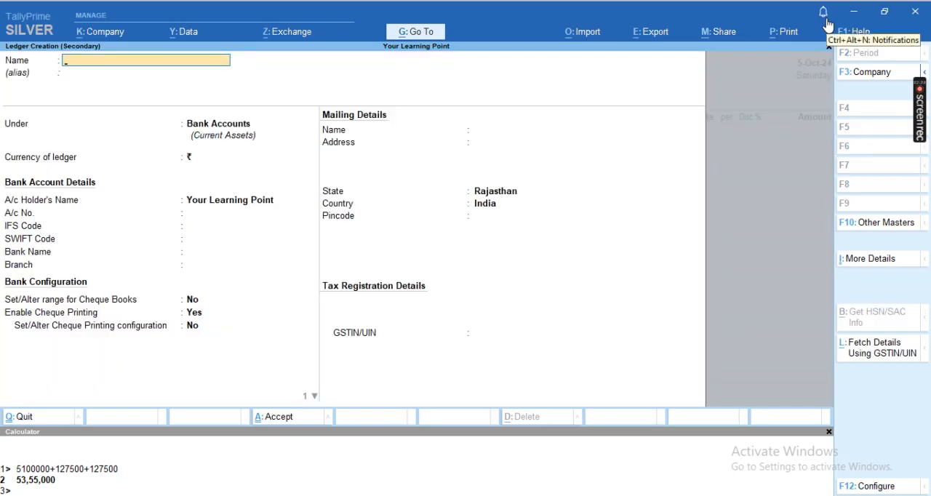
- Name the new ledger XYZ LIMITED and place it under Sundry Creditors
{"action": "type", "text": "XYZ LIMITED"}
{"action": "key", "text": "Return"}
{"action": "key", "text": "Return"}
{"action": "type", "text": "SD"}
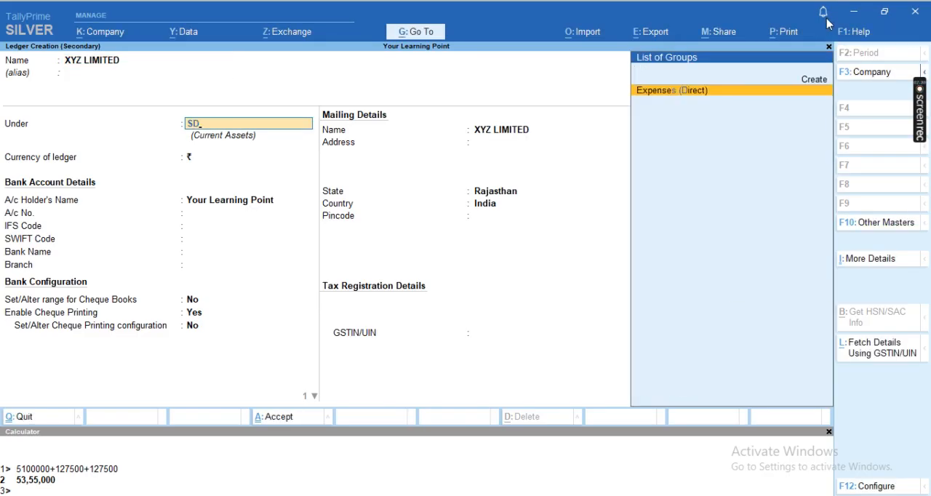
{"action": "key", "text": "BackSpace"}
{"action": "type", "text": "UND"}
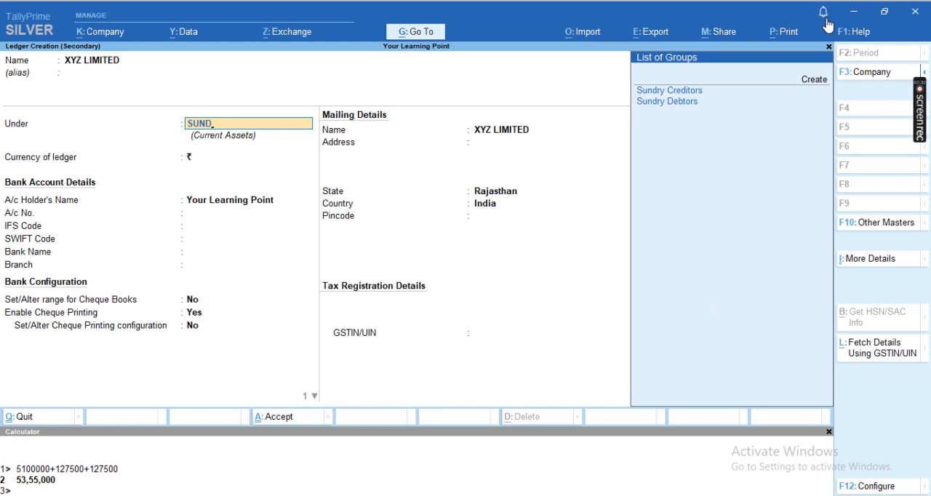
{"action": "key", "text": "Down"}
{"action": "key", "text": "Return"}
{"action": "key", "text": "Return"}
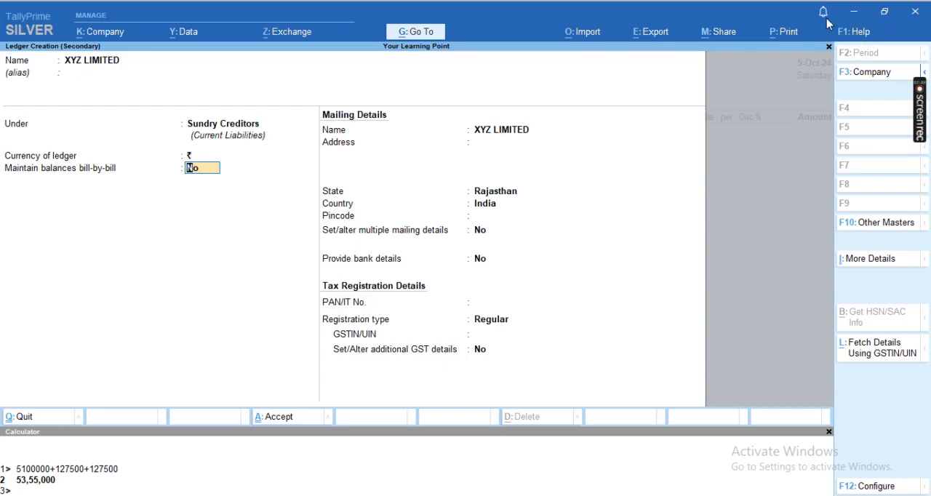
- Enable Tax Deducted at Source (TDS) in the company features, accepting the existing TDS deductor details
{"action": "key", "text": "F11"}
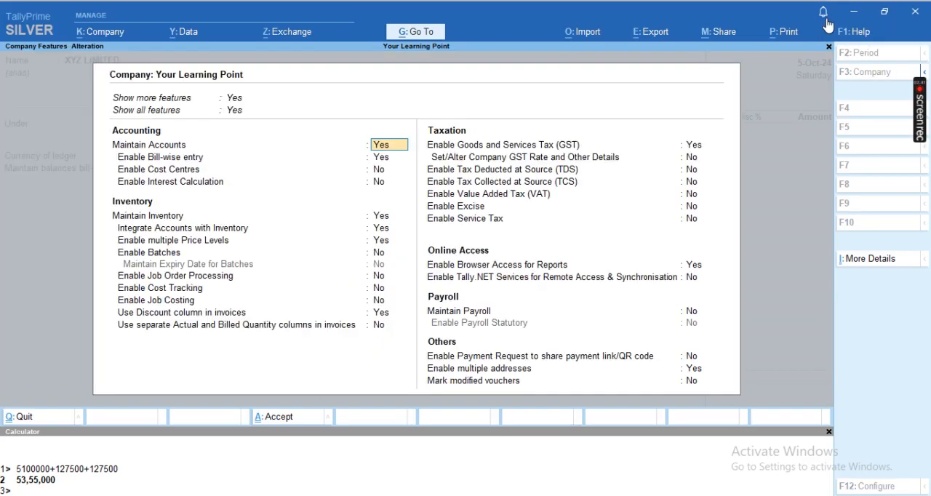
{"action": "left_click", "coordinate": [691, 170]}
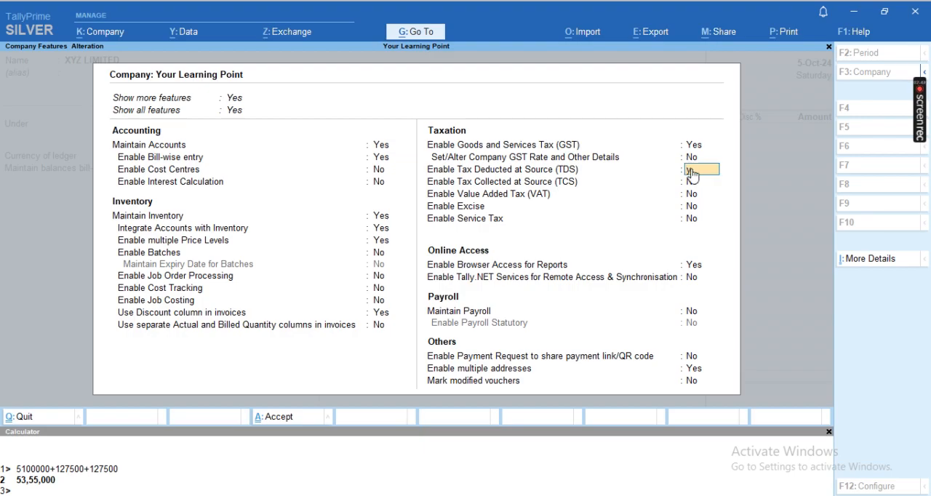
{"action": "key", "text": "y"}
{"action": "key", "text": "Return"}
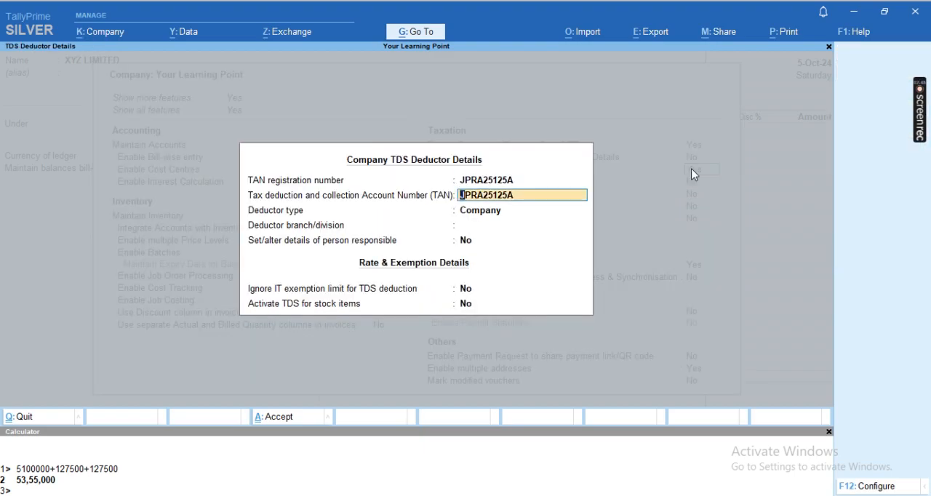
{"action": "key", "text": "Return"}
{"action": "key", "text": "Return"}
{"action": "key", "text": "Return"}
{"action": "key", "text": "Return"}
{"action": "key", "text": "Return"}
{"action": "key", "text": "Return"}
{"action": "key", "text": "Return"}
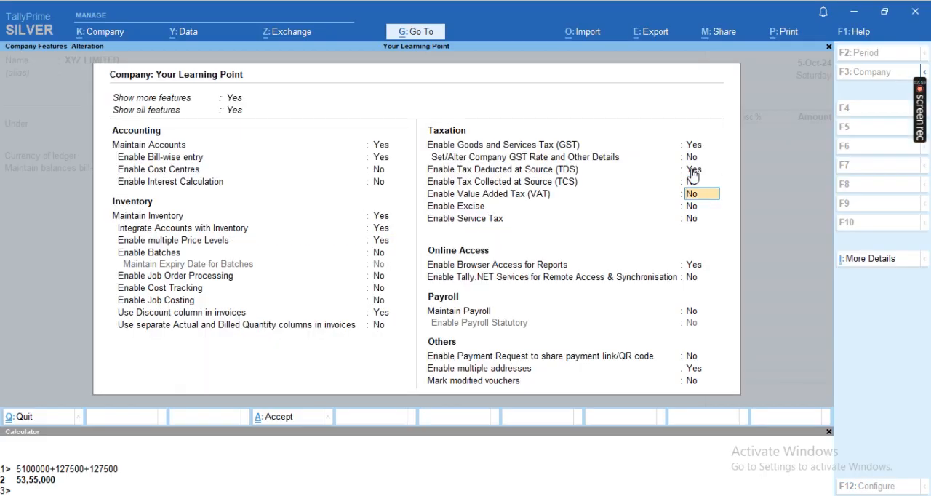
{"action": "key", "text": "ctrl+a"}
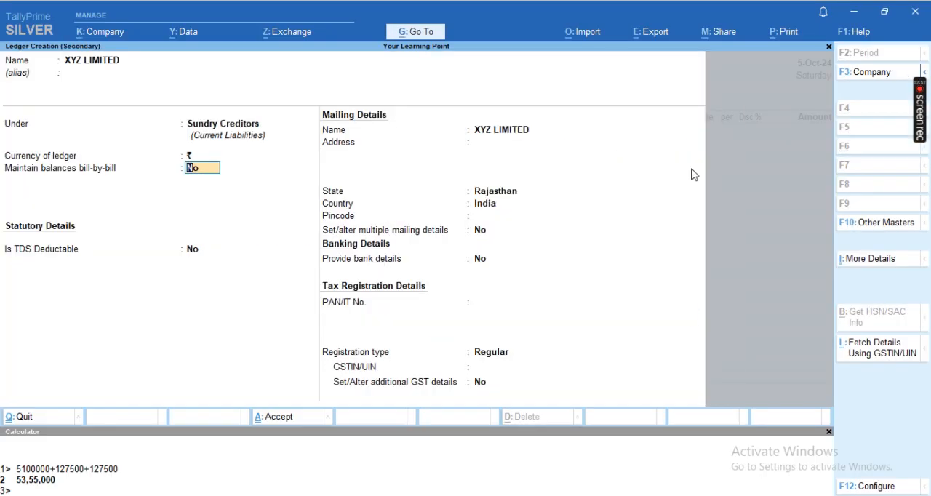
- Make the XYZ LIMITED ledger TDS deductible with deductee type Individual - Resident and TDS deducted in the same voucher
{"action": "key", "text": "Return"}
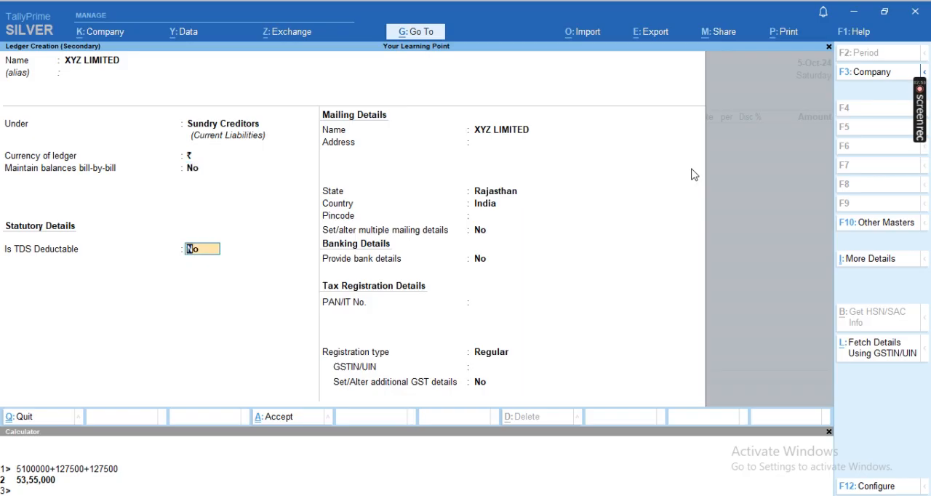
{"action": "type", "text": "y"}
{"action": "key", "text": "Return"}
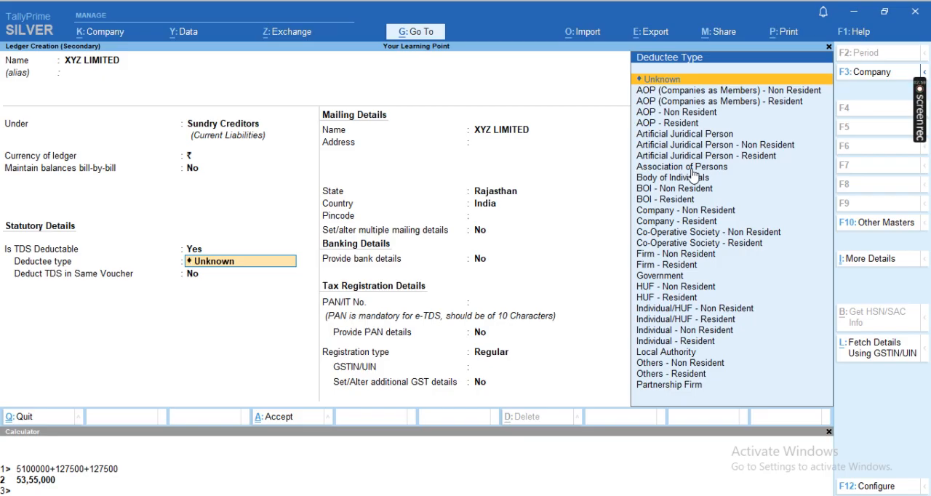
{"action": "key", "text": "Up"}
{"action": "key", "text": "Up"}
{"action": "key", "text": "Up"}
{"action": "key", "text": "Up"}
{"action": "key", "text": "Up"}
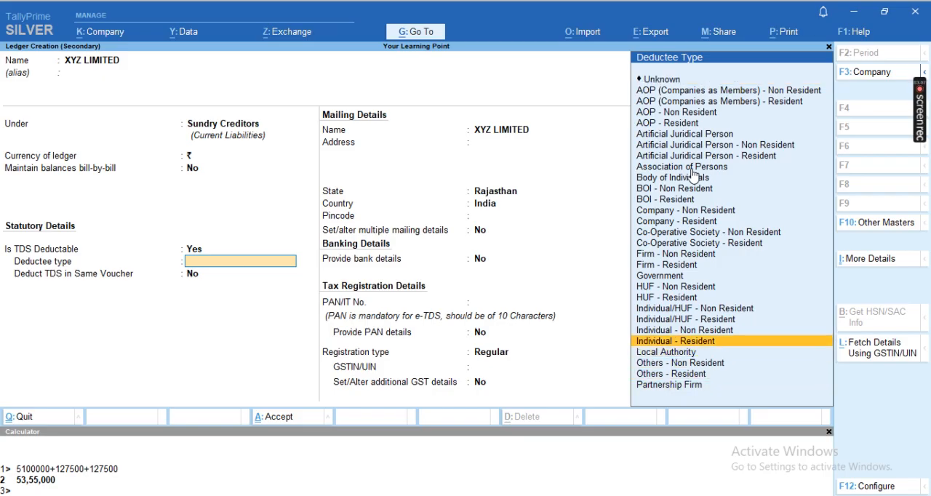
{"action": "key", "text": "Return"}
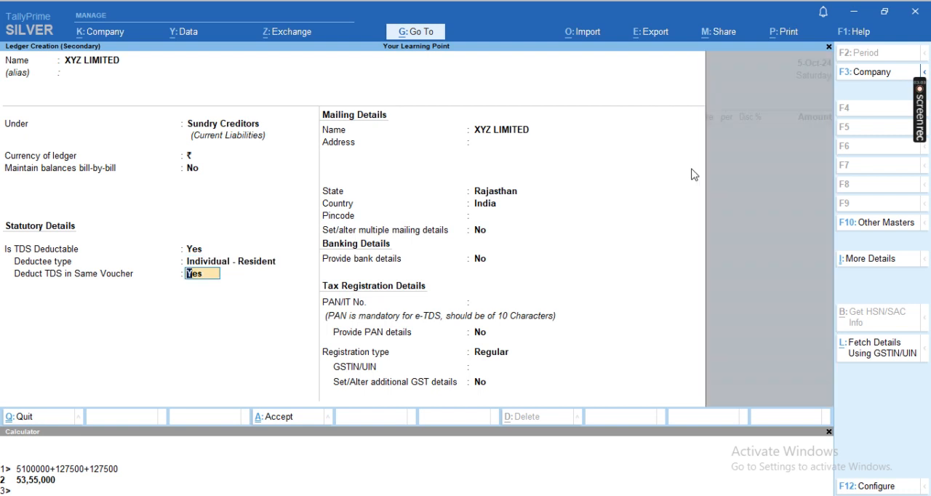
{"action": "key", "text": "Return"}
{"action": "key", "text": "Return"}
{"action": "key", "text": "Return"}
{"action": "key", "text": "Return"}
{"action": "key", "text": "Return"}
{"action": "key", "text": "Return"}
{"action": "key", "text": "Return"}
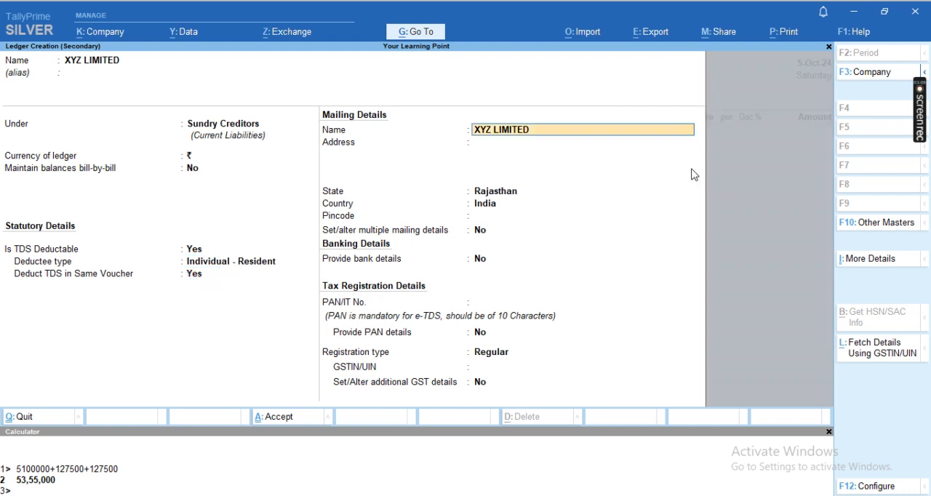
- Enter the supplier's GSTIN/UIN with Regular registration type and save the XYZ LIMITED ledger
{"action": "key", "text": "Return"}
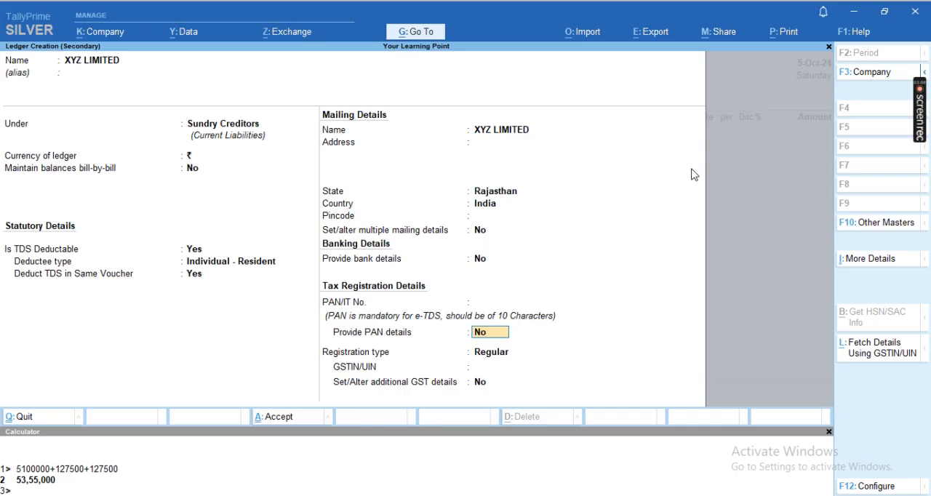
{"action": "key", "text": "Return"}
{"action": "key", "text": "Return"}
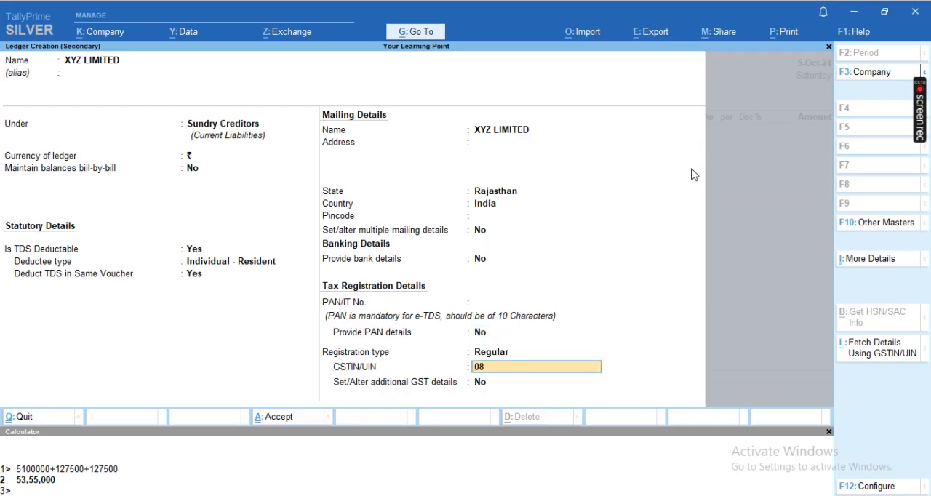
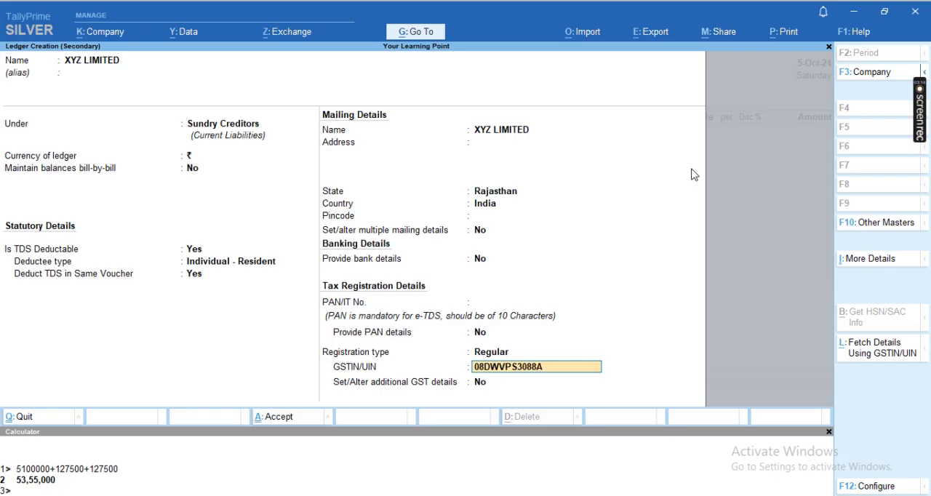
{"action": "key", "text": "Return"}
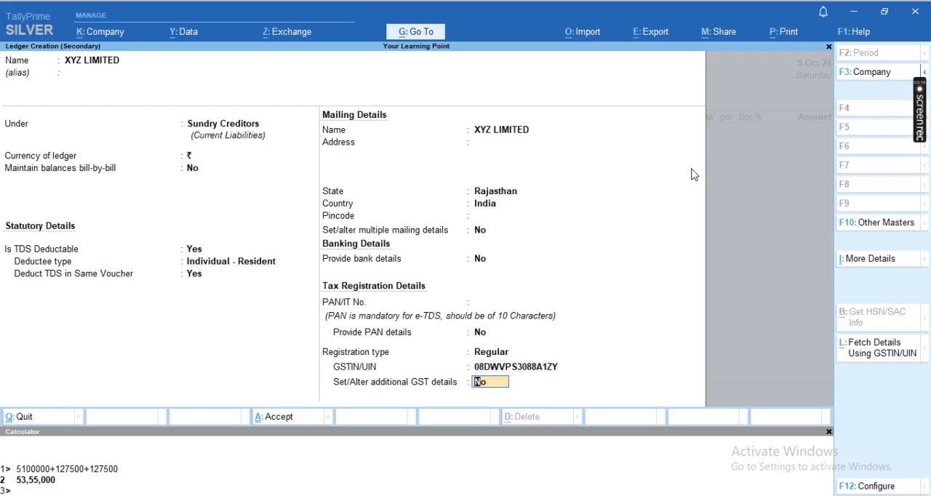
{"action": "key", "text": "Return"}
{"action": "key", "text": "Return"}
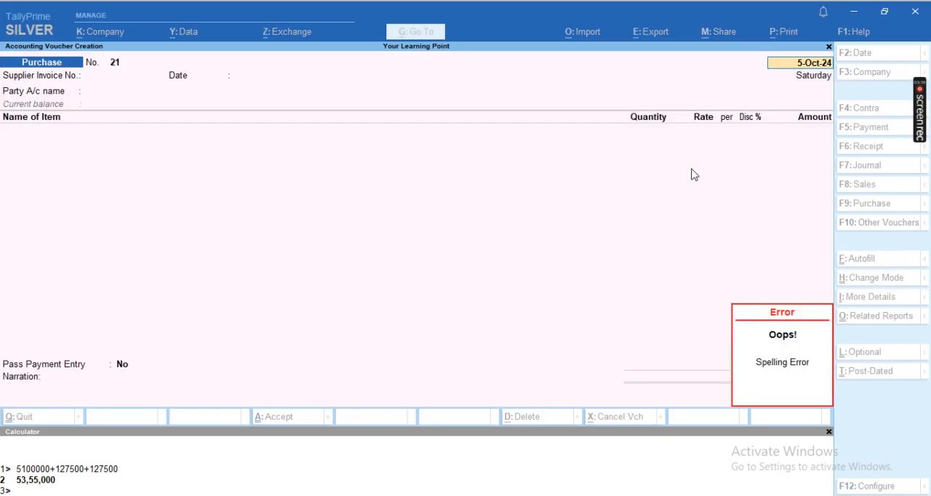
- Set XYZ LIMITED as the purchase voucher's party account, leaving the receipt details empty
{"action": "key", "text": "Escape"}
{"action": "key", "text": "Escape"}
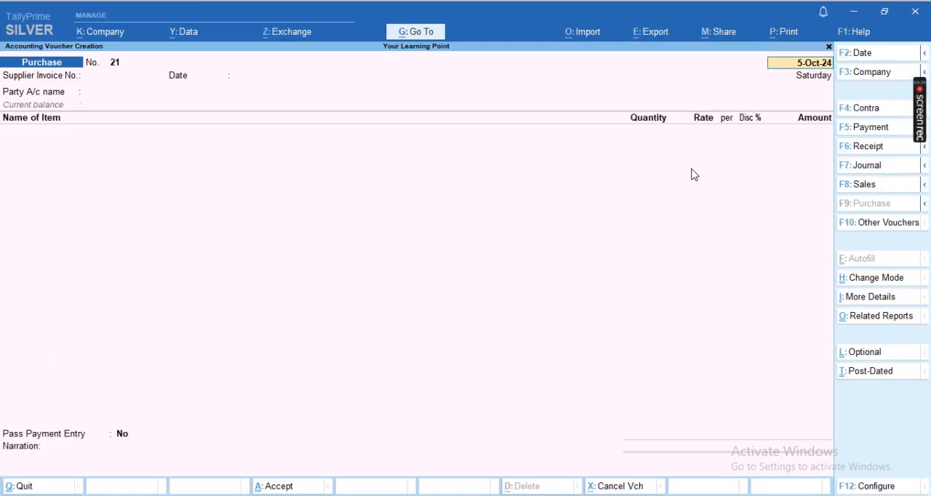
{"action": "key", "text": "Return"}
{"action": "key", "text": "Return"}
{"action": "key", "text": "Return"}
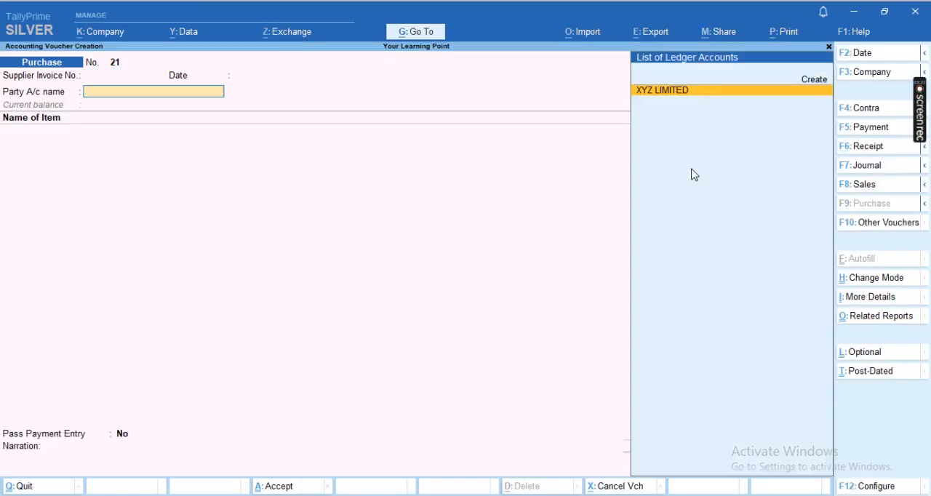
{"action": "key", "text": "Return"}
{"action": "key", "text": "Return"}
{"action": "key", "text": "Return"}
{"action": "key", "text": "Return"}
{"action": "key", "text": "Return"}
{"action": "key", "text": "Return"}
{"action": "key", "text": "Return"}
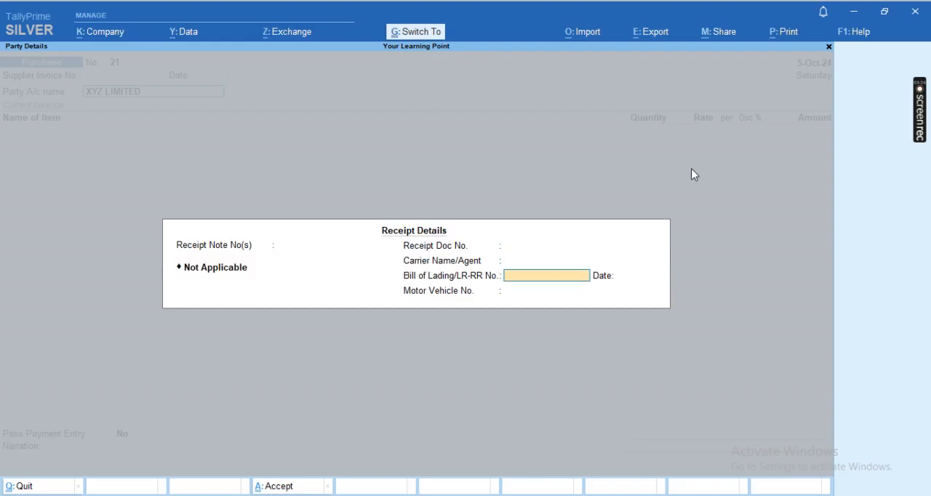
{"action": "key", "text": "Return"}
{"action": "key", "text": "Return"}
{"action": "key", "text": "Return"}
{"action": "key", "text": "Return"}
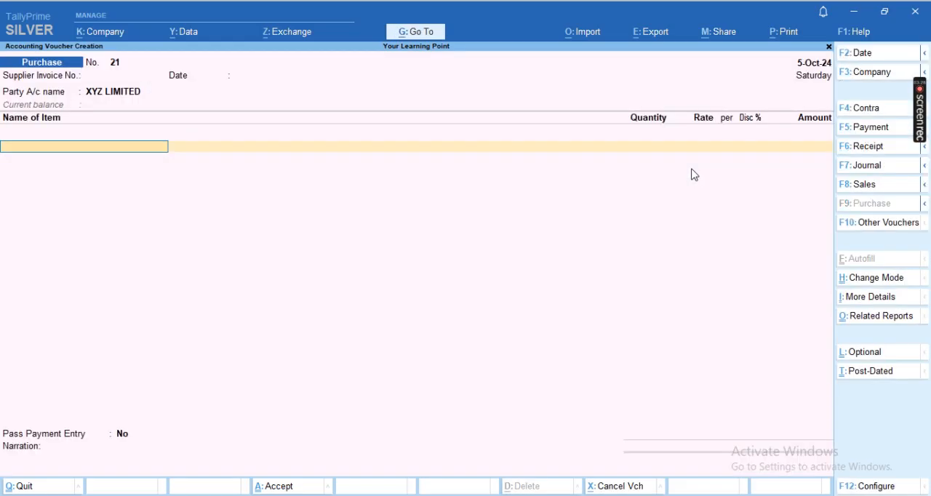
- Add the Mobile Phone item with no tracking or order number, 514 nos at a rate of 1,554
{"action": "key", "text": "Return"}
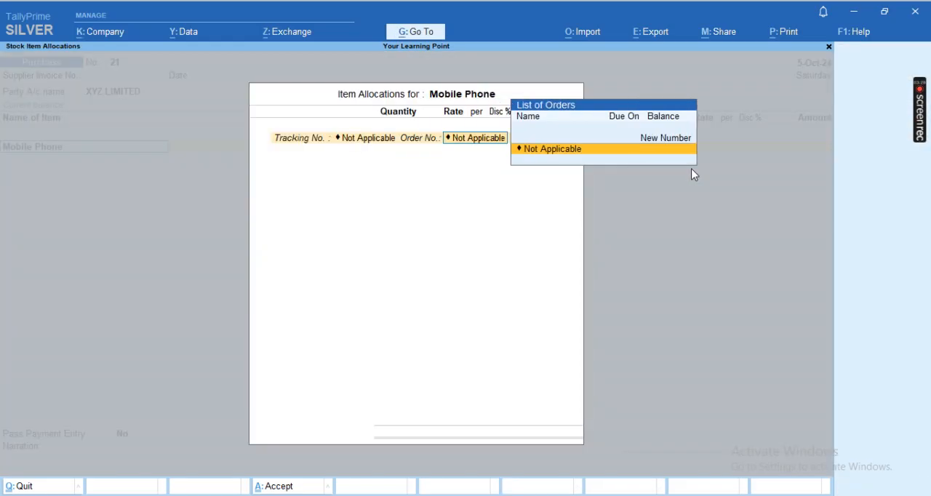
{"action": "key", "text": "Return"}
{"action": "type", "text": "514"}
{"action": "key", "text": "Return"}
{"action": "type", "text": "1554"}
{"action": "key", "text": "Return"}
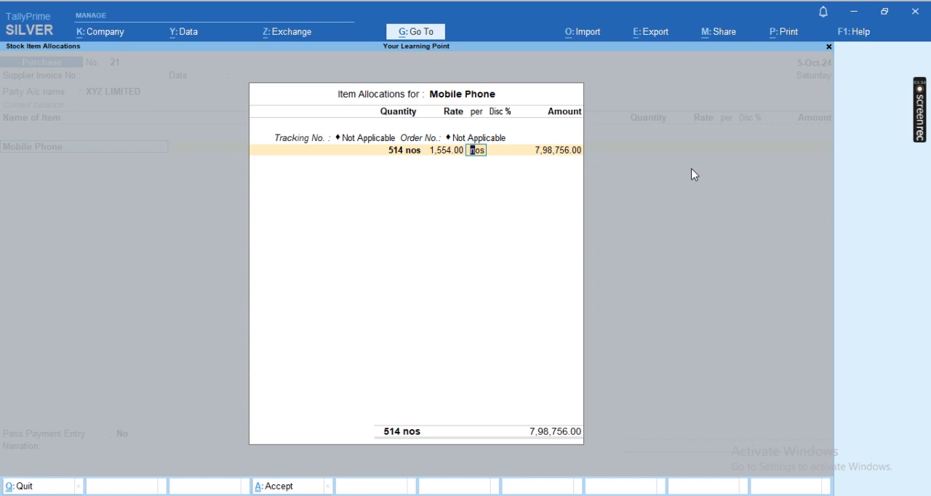
- Change the Mobile Phone item's rate to 12,540
{"action": "key", "text": "BackSpace"}
{"action": "type", "text": "12,5"}
{"action": "type", "text": "40"}
{"action": "key", "text": "Return"}
- Set the Mobile Phone item's amount to 50,00,000 and finish its allocation and the item list
{"action": "key", "text": "Return"}
{"action": "key", "text": "Return"}
{"action": "key", "text": "BackSpace"}
{"action": "key", "text": "Return"}
{"action": "type", "text": "50,00,"}
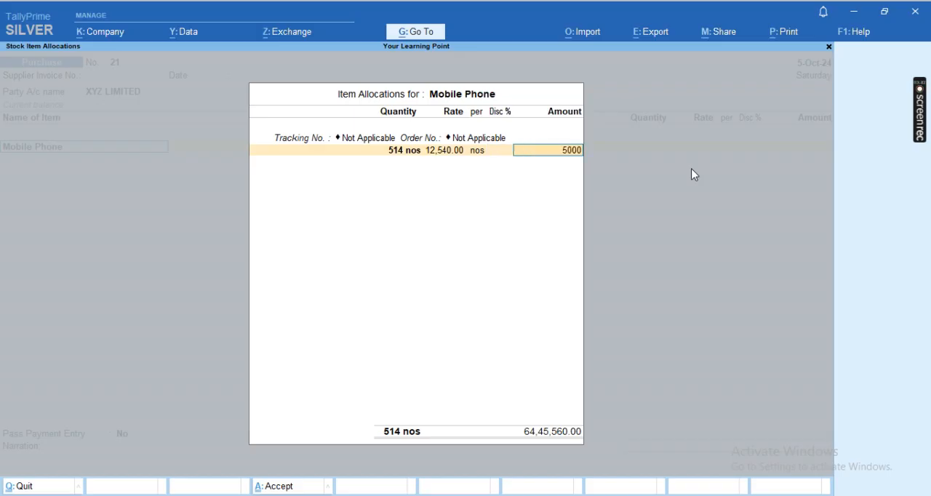
{"action": "type", "text": "000"}
{"action": "key", "text": "Return"}
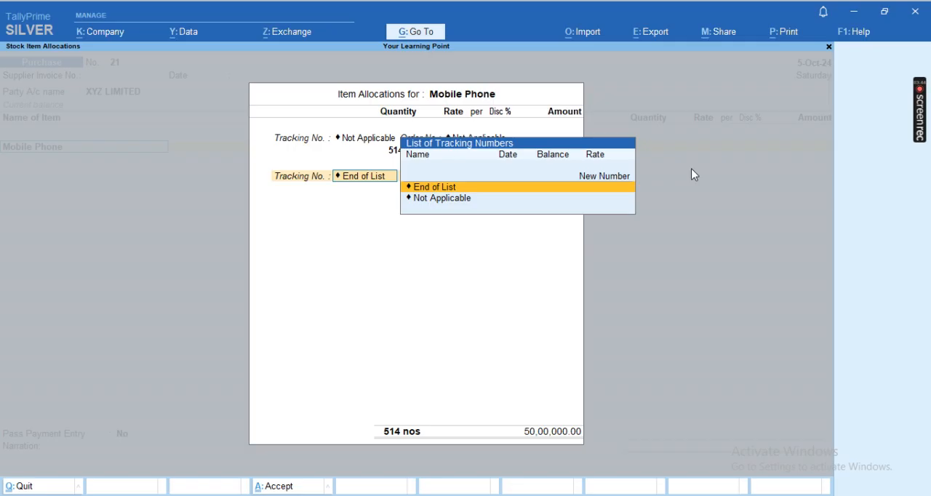
{"action": "key", "text": "Return"}
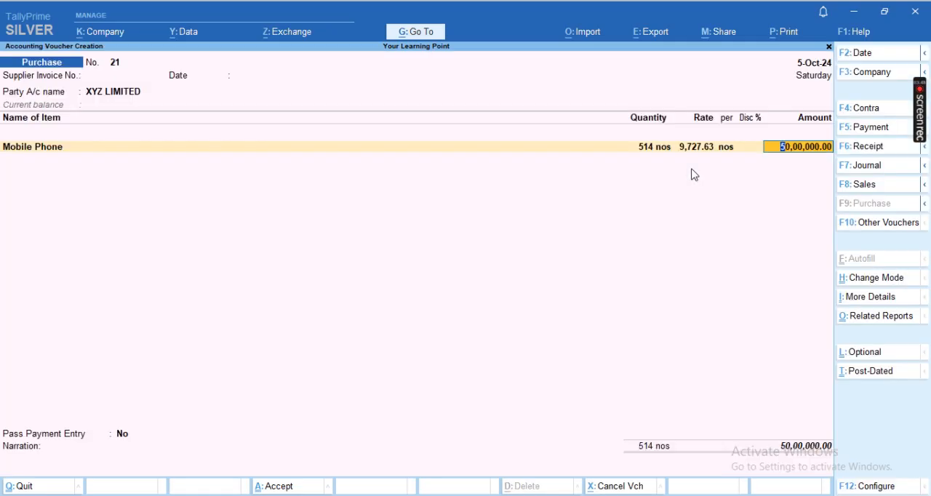
{"action": "key", "text": "Return"}
{"action": "key", "text": "Return"}
{"action": "key", "text": "Return"}
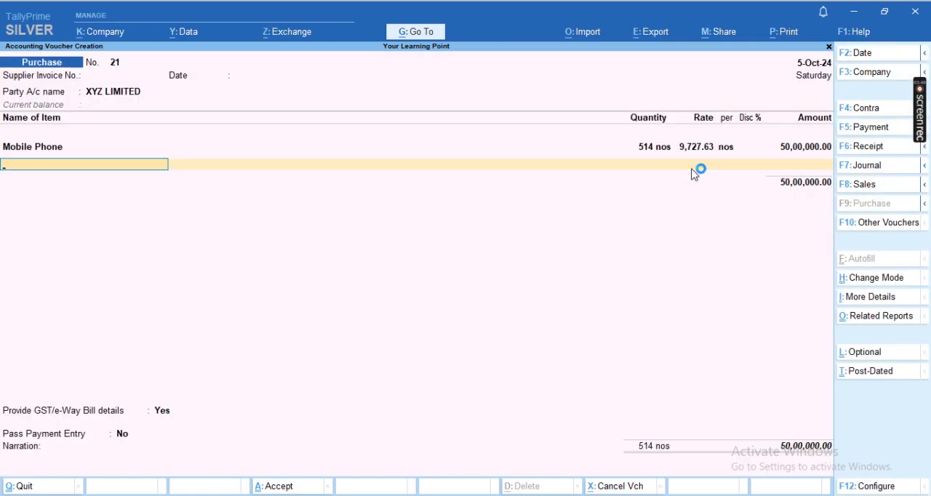
- Add the CGST, SGST and Roud Off ledgers below the Mobile Phone item, leaving the round-off amount empty
{"action": "type", "text": "C"}
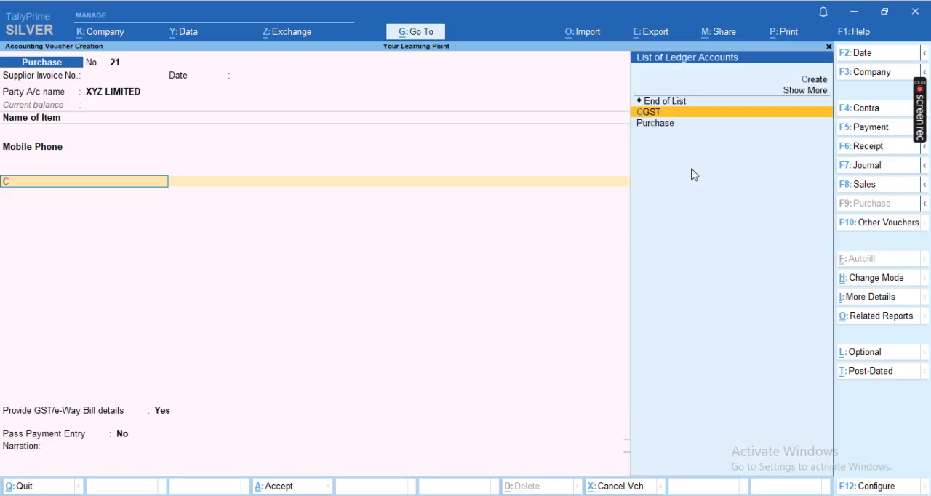
{"action": "key", "text": "Return"}
{"action": "type", "text": "SG"}
{"action": "key", "text": "Return"}
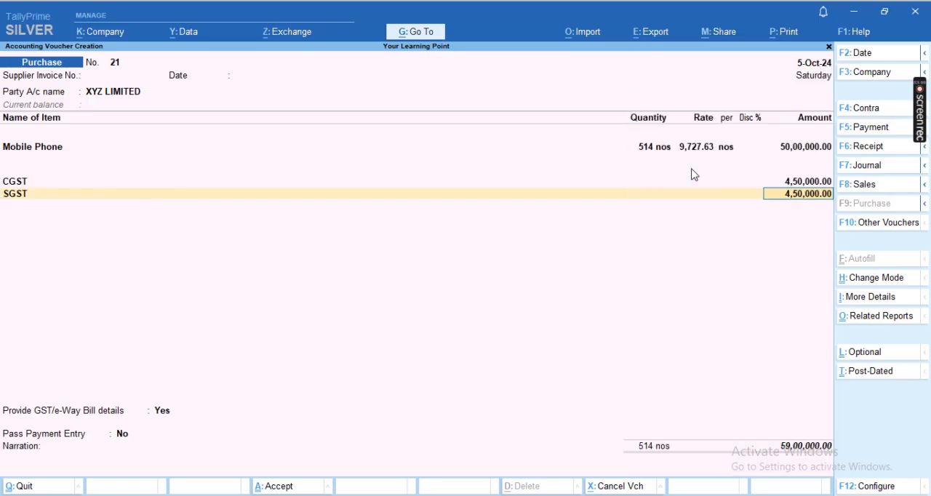
{"action": "key", "text": "Return"}
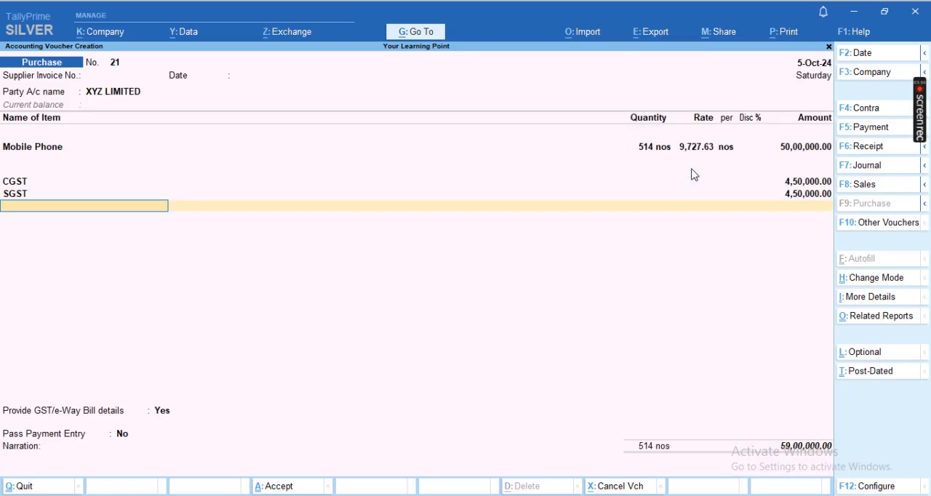
{"action": "type", "text": "rou"}
{"action": "key", "text": "Return"}
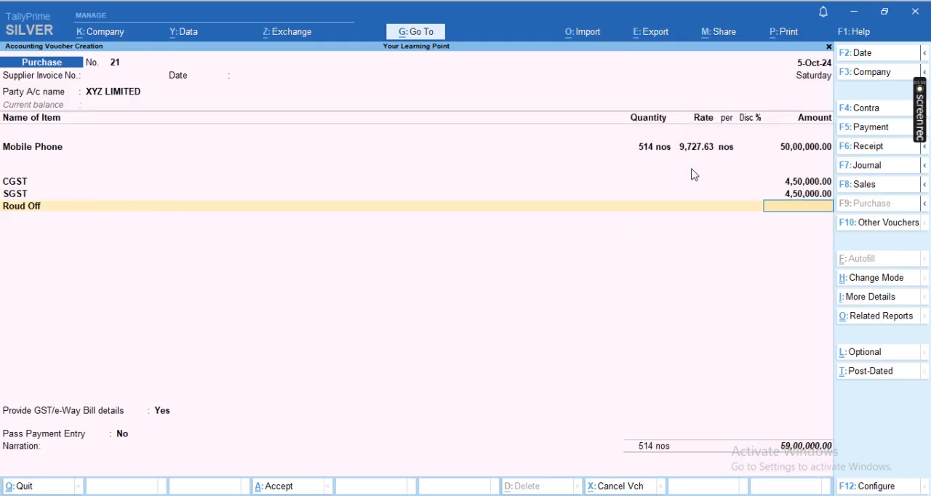
{"action": "key", "text": "Return"}
- Start a new ledger from the voucher's ledger line and name it TDS on Purchase 194Q
{"action": "type", "text": "T"}
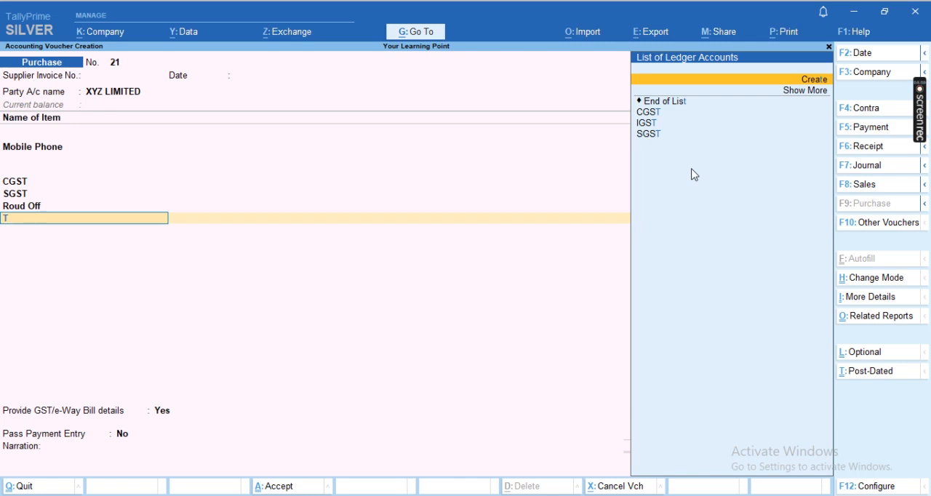
{"action": "key", "text": "Return"}
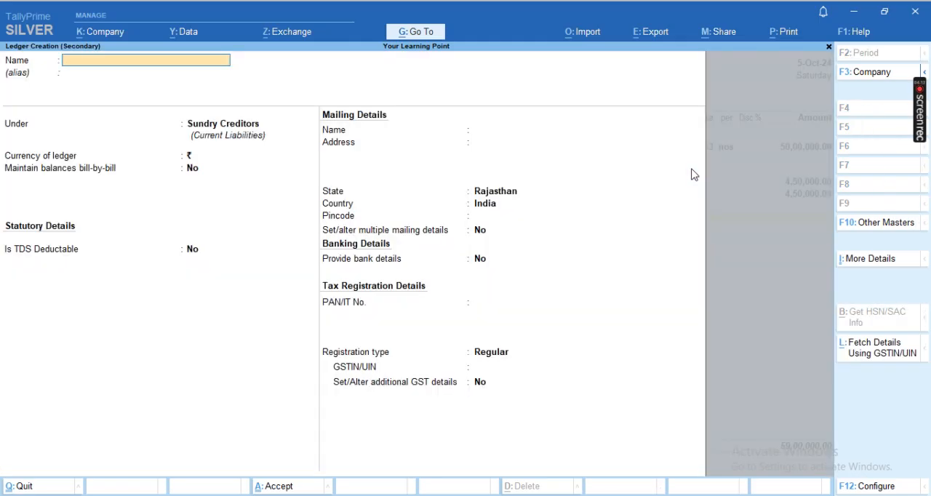
{"action": "type", "text": "Tds"}
{"action": "key", "text": "BackSpace"}
{"action": "type", "text": "d"}
{"action": "key", "text": "BackSpace"}
{"action": "type", "text": "DS on Purch"}
{"action": "type", "text": "es"}
{"action": "key", "text": "BackSpace"}
{"action": "key", "text": "BackSpace"}
{"action": "type", "text": "ase 194Q"}
{"action": "key", "text": "Return"}
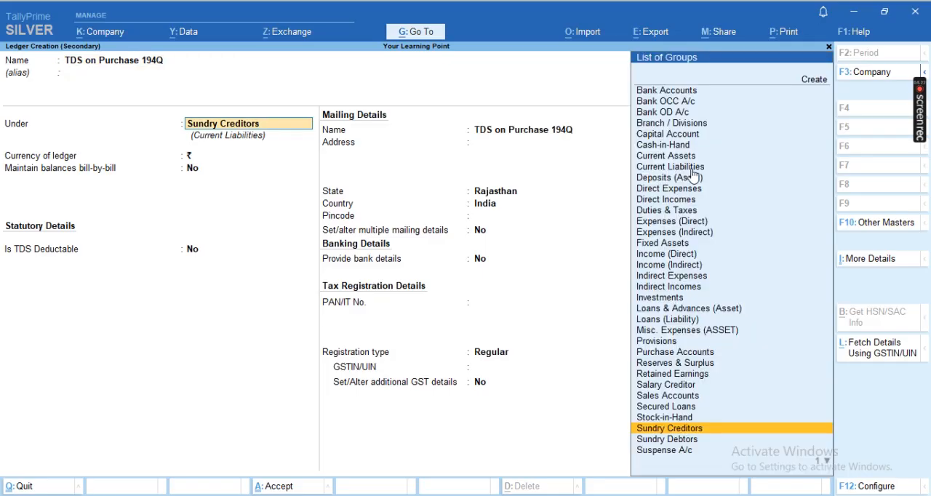
- Place the new ledger under Duties & Taxes and set its type of duty/tax to TDS
{"action": "type", "text": "Du"}
{"action": "key", "text": "Return"}
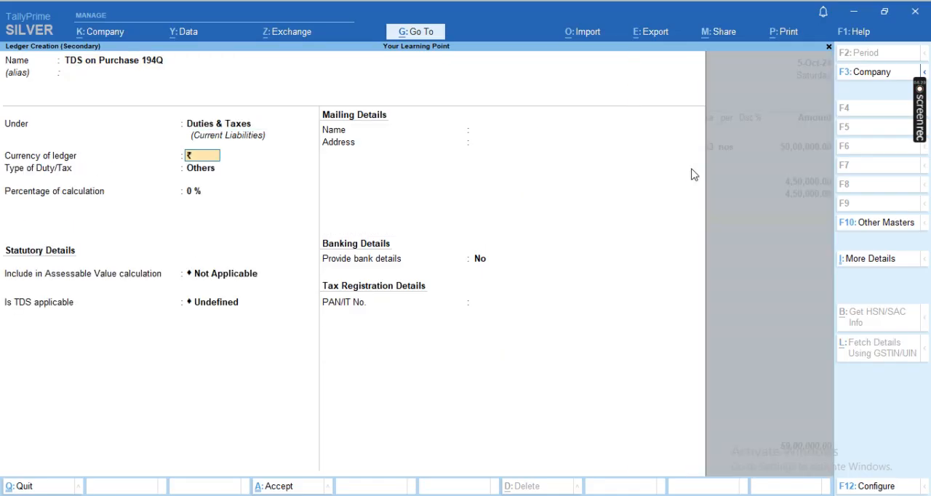
{"action": "key", "text": "Return"}
{"action": "key", "text": "Down"}
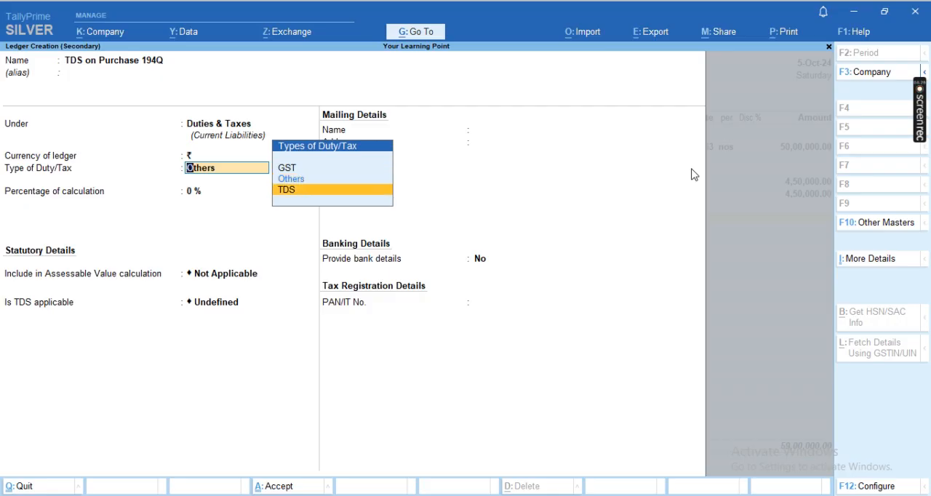
{"action": "key", "text": "Return"}
- Set the ledger's nature of payment to the existing Tds on Purchase 194Q
{"action": "key", "text": "Down"}
{"action": "key", "text": "Down"}
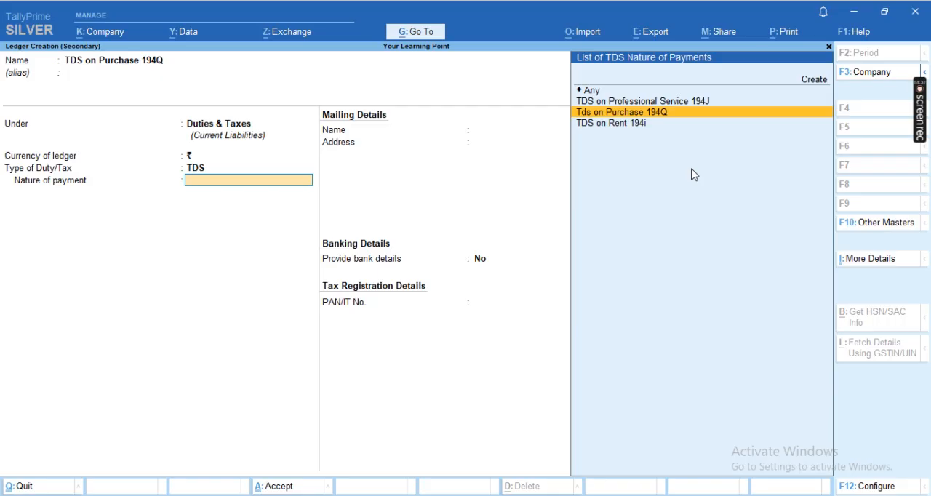
{"action": "key", "text": "Return"}
- Start a new TDS nature of payment for the ledger and name it 194Q TDS
{"action": "key", "text": "Up"}
{"action": "key", "text": "Up"}
{"action": "key", "text": "Up"}
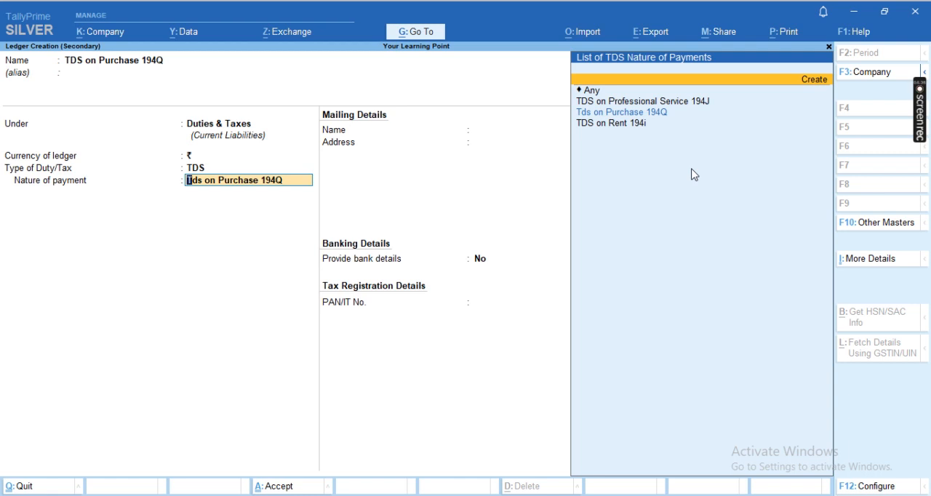
{"action": "key", "text": "Return"}
{"action": "type", "text": "194Q"}
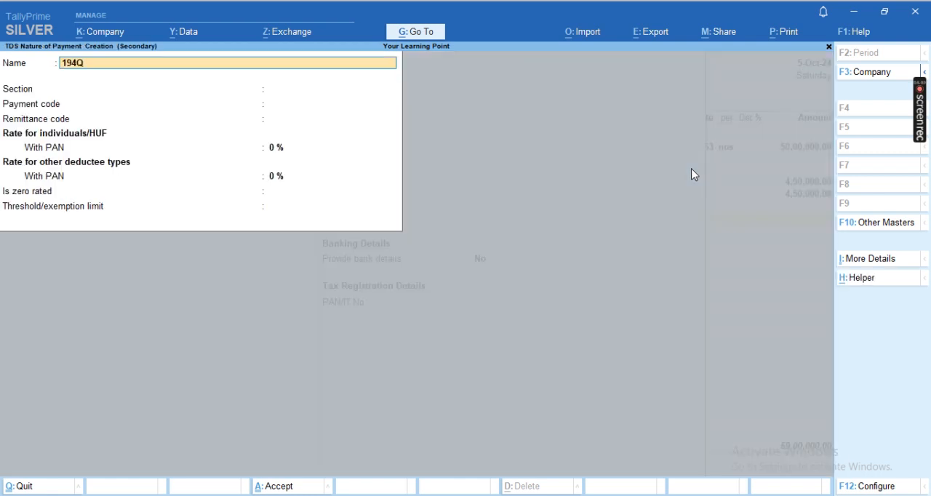
{"action": "type", "text": " TDS"}
{"action": "key", "text": "Return"}
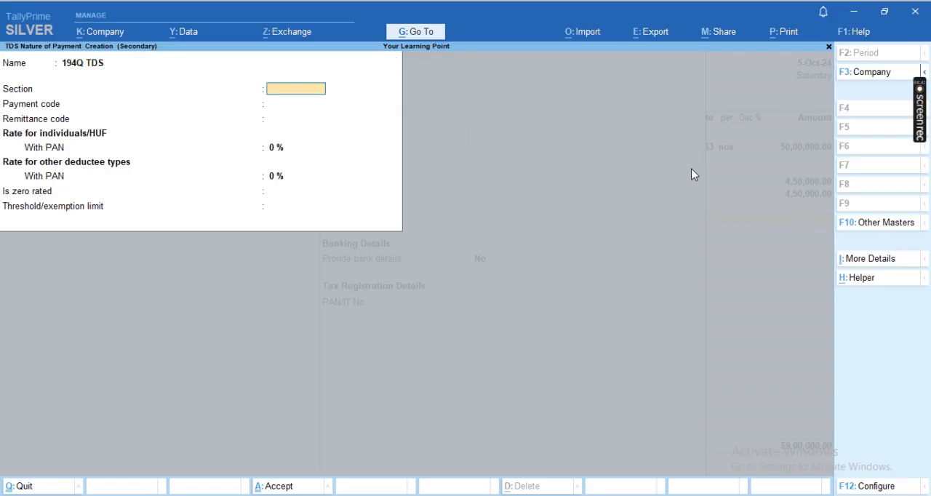
{"action": "type", "text": "194Q"}
- Set the nature of payment's section to 194Q, leaving the payment code and remittance code empty
{"action": "key", "text": "Return"}
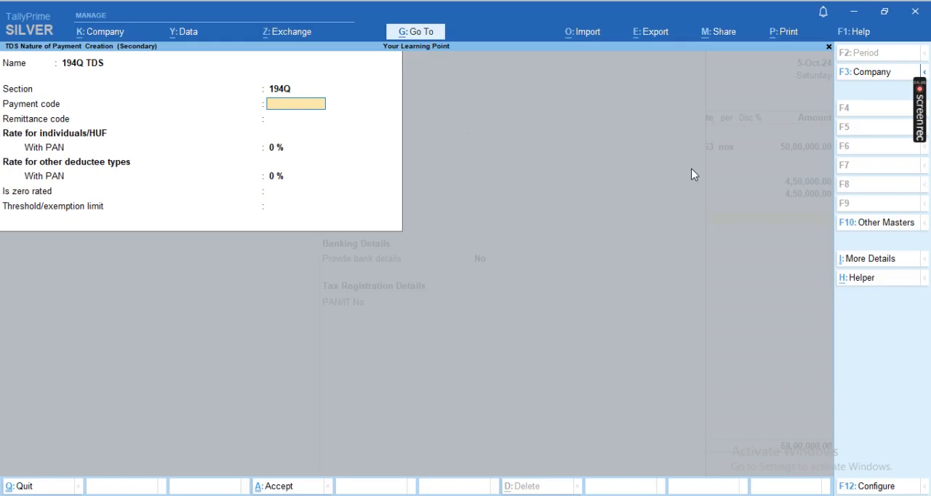
{"action": "key", "text": "Return"}
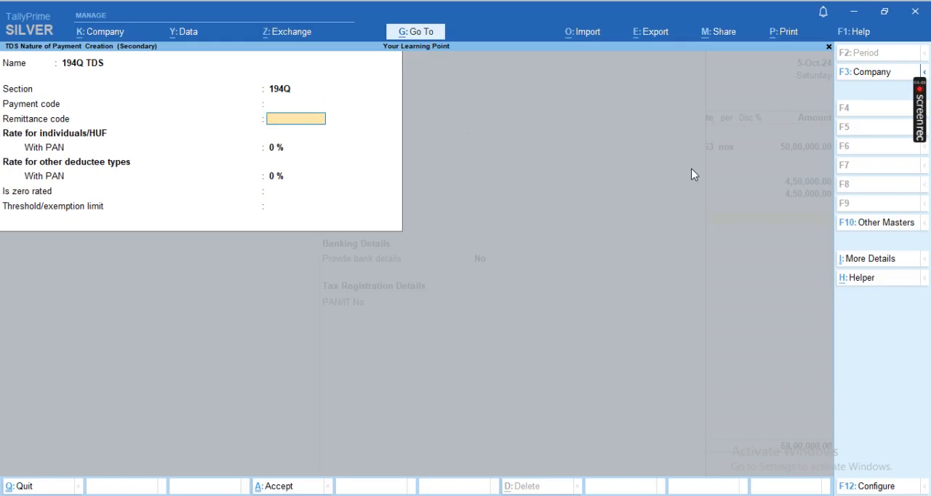
{"action": "key", "text": "Return"}
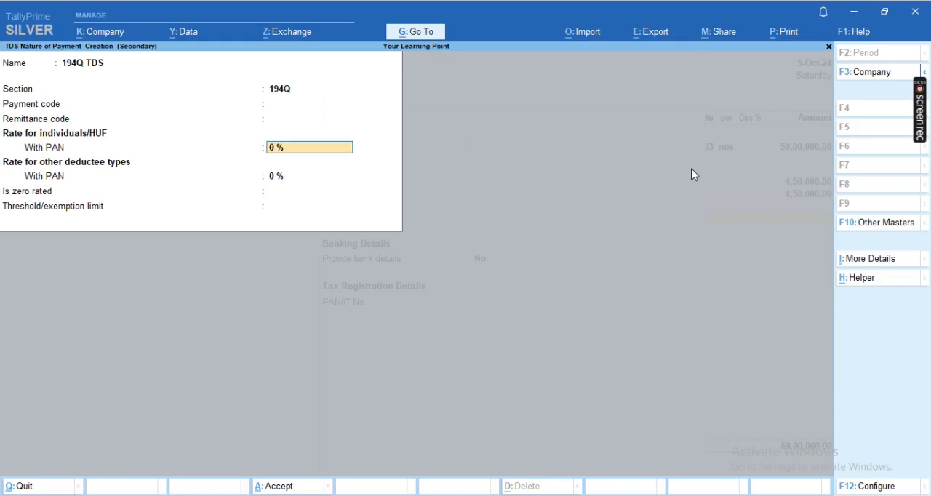
- Set the with-PAN rates to 0.10% for individuals/HUF and 5% for other deductee types, with a threshold limit of 50,00,000
{"action": "type", "text": ".1"}
{"action": "key", "text": "Return"}
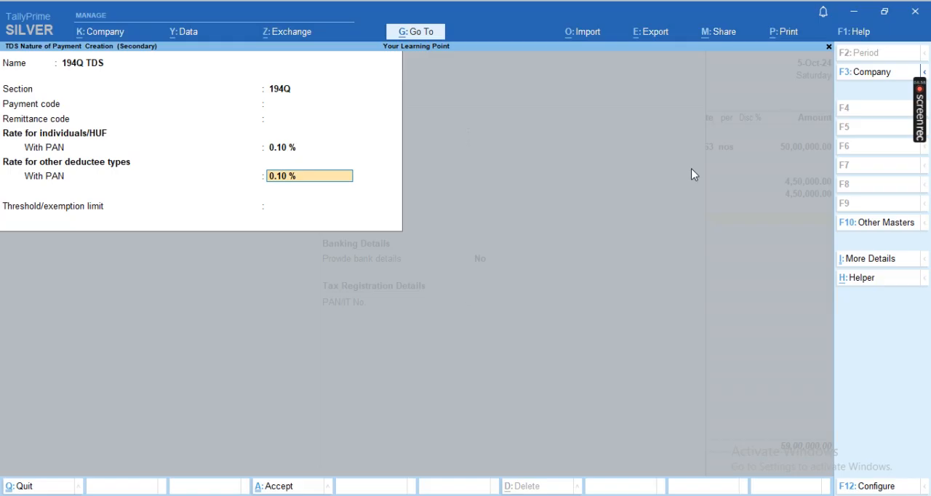
{"action": "type", "text": "5"}
{"action": "key", "text": "Return"}
{"action": "type", "text": "5000000"}
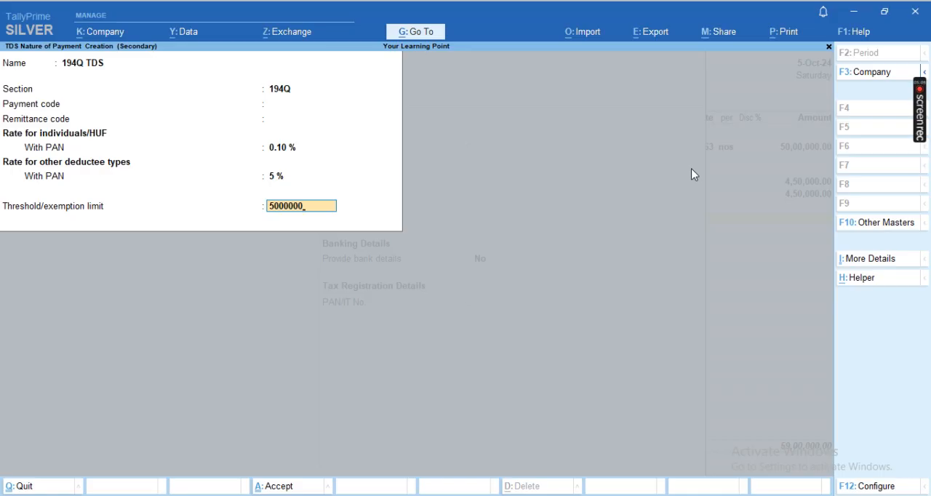
{"action": "key", "text": "Return"}
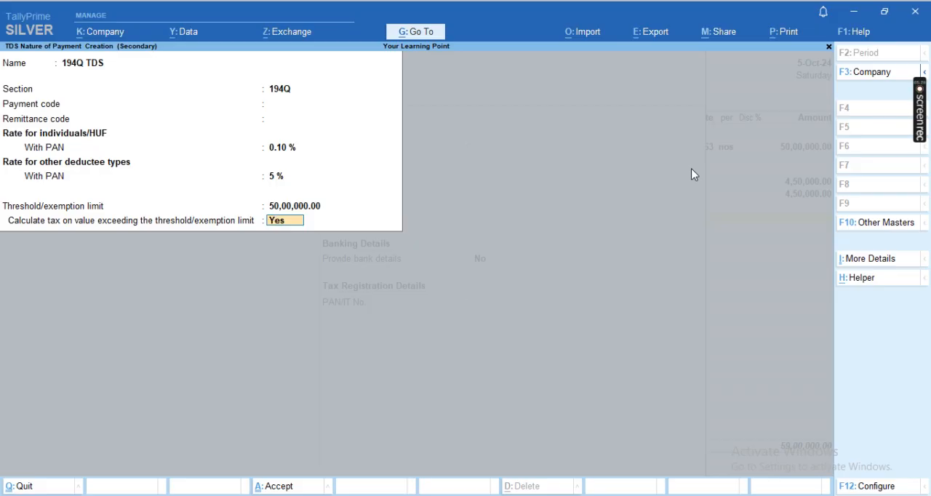
- Configure the nature of payment to allow calculating tax on value exceeding the threshold/exemption limit, keeping the other options at No
{"action": "key", "text": "F12"}
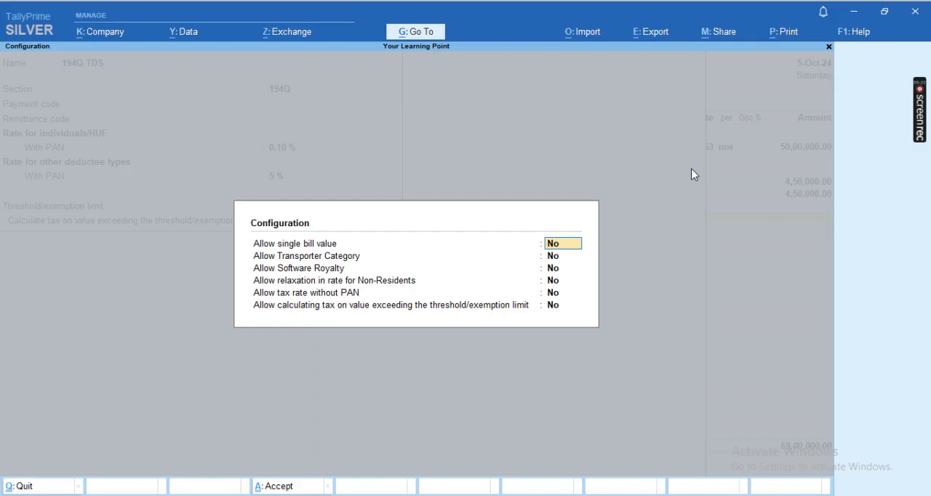
{"action": "key", "text": "Return"}
{"action": "key", "text": "Return"}
{"action": "key", "text": "Return"}
{"action": "key", "text": "Return"}
{"action": "key", "text": "Return"}
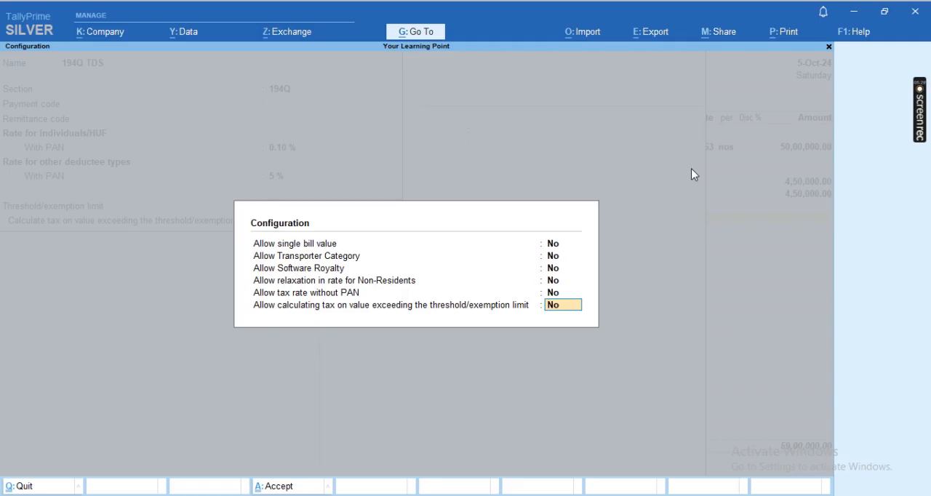
{"action": "type", "text": "y"}
{"action": "key", "text": "Return"}
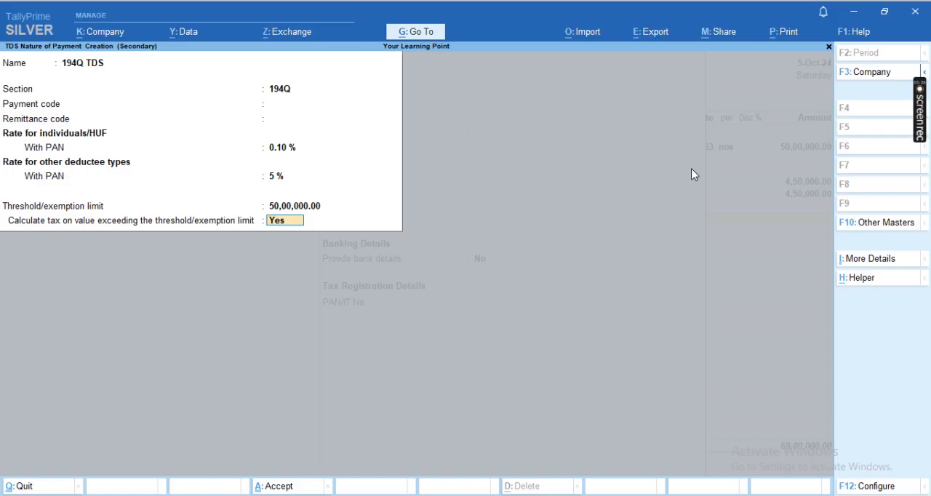
- Save the 194Q TDS nature of payment with tax calculated above the threshold, and save the TDS ledger without bank details
{"action": "key", "text": "Return"}
{"action": "key", "text": "Return"}
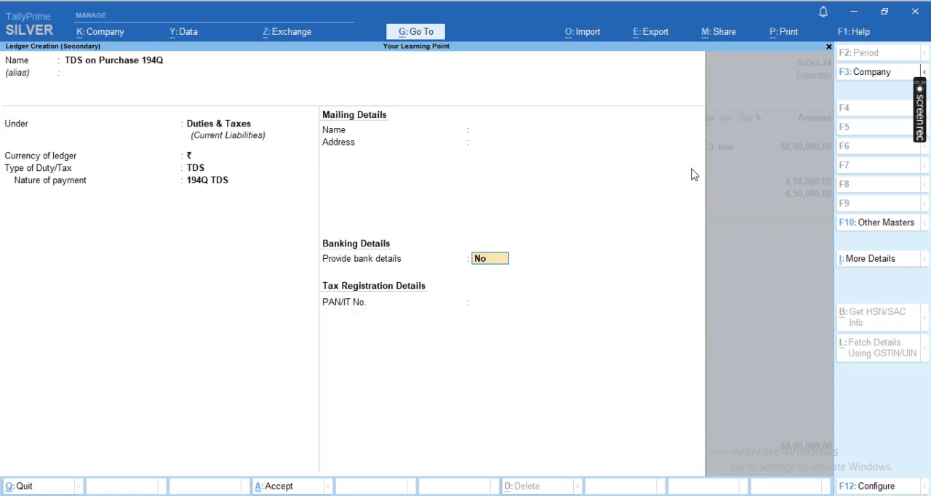
{"action": "key", "text": "Return"}
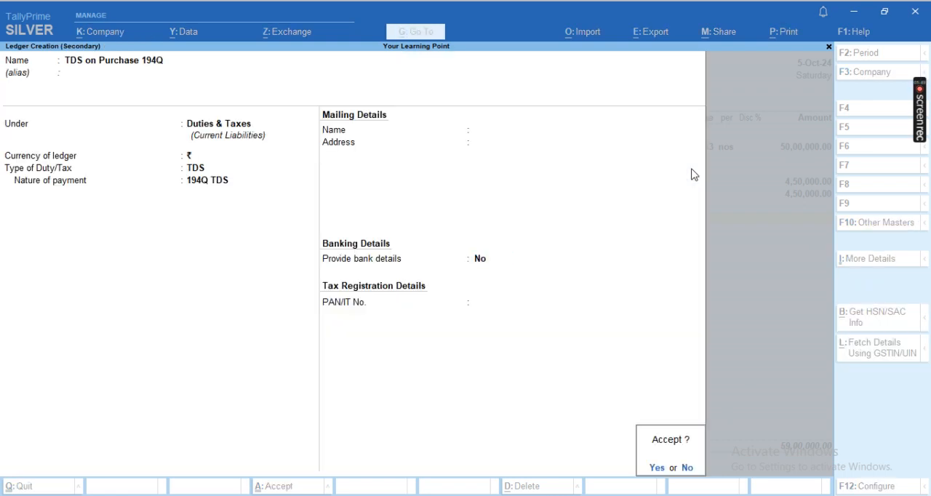
{"action": "key", "text": "Return"}
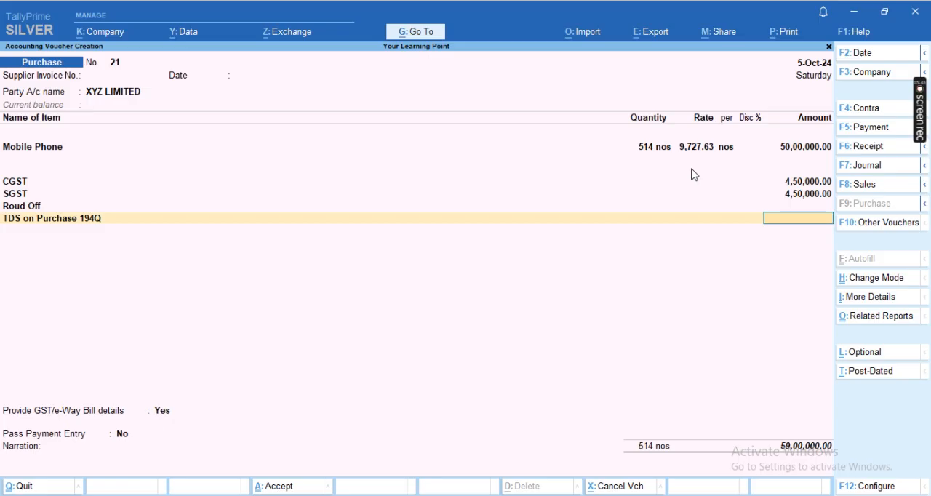
- Change the Mobile Phone item's amount to 51,00,000 and accept its allocation to the Purchase ledger
{"action": "key", "text": "Up"}
{"action": "key", "text": "Up"}
{"action": "key", "text": "Up"}
{"action": "key", "text": "Up"}
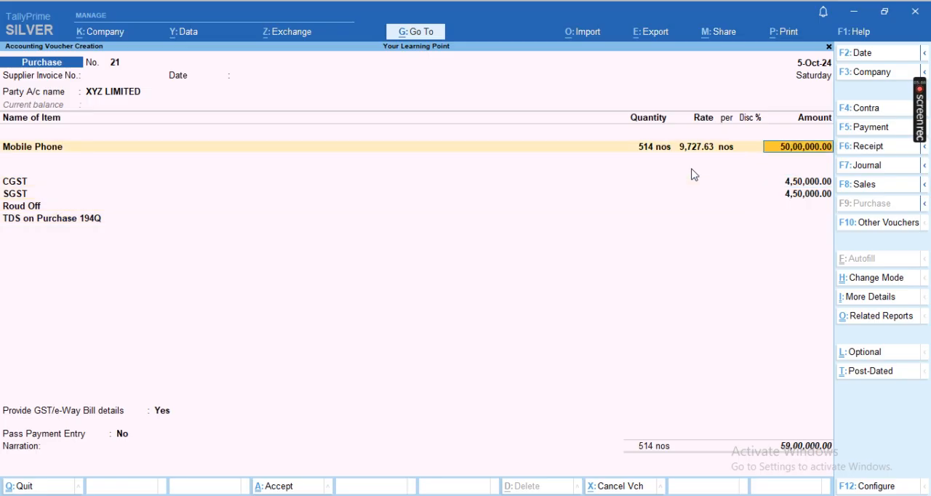
{"action": "key", "text": "Left"}
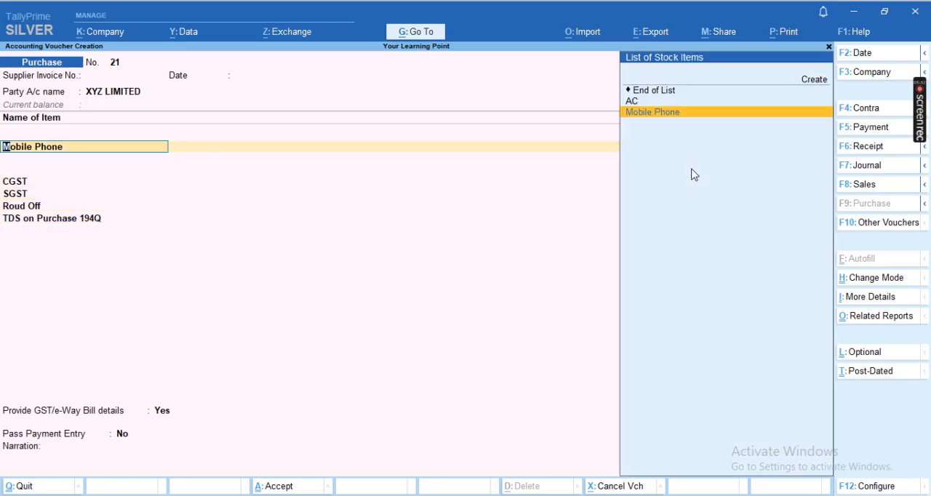
{"action": "key", "text": "Return"}
{"action": "key", "text": "Return"}
{"action": "key", "text": "Return"}
{"action": "key", "text": "Return"}
{"action": "key", "text": "Return"}
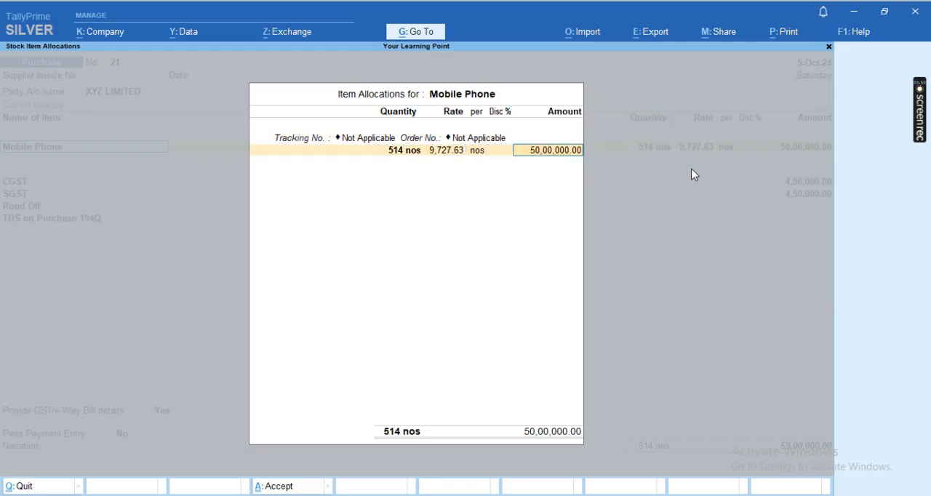
{"action": "type", "text": "1"}
{"action": "key", "text": "Return"}
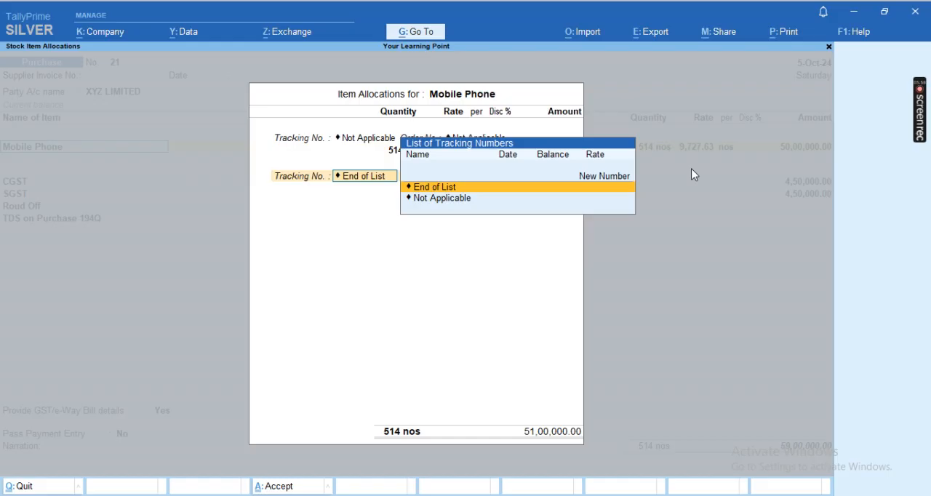
{"action": "key", "text": "Return"}
{"action": "key", "text": "Return"}
{"action": "key", "text": "Return"}
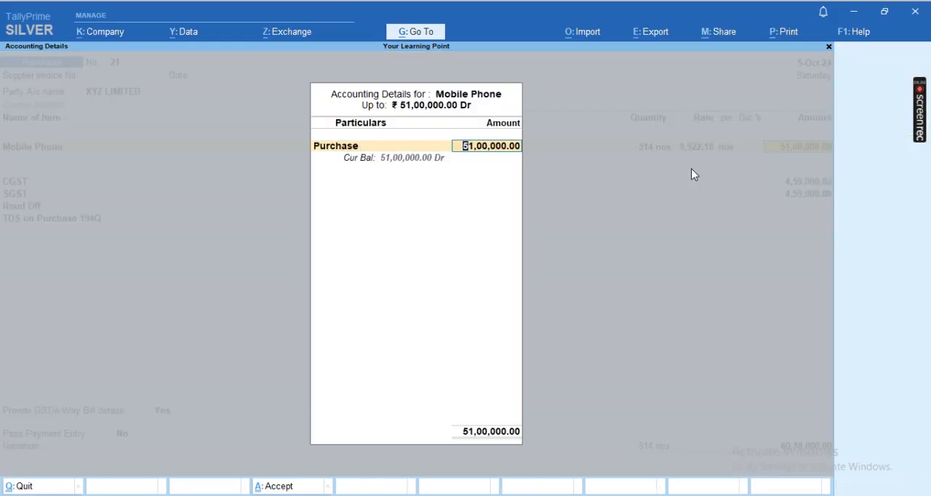
{"action": "key", "text": "Return"}
{"action": "key", "text": "Return"}
- Reconfirm the voucher's CGST, SGST, Roud Off and TDS on Purchase 194Q ledger lines after the amount change
{"action": "key", "text": "Return"}
{"action": "key", "text": "Return"}
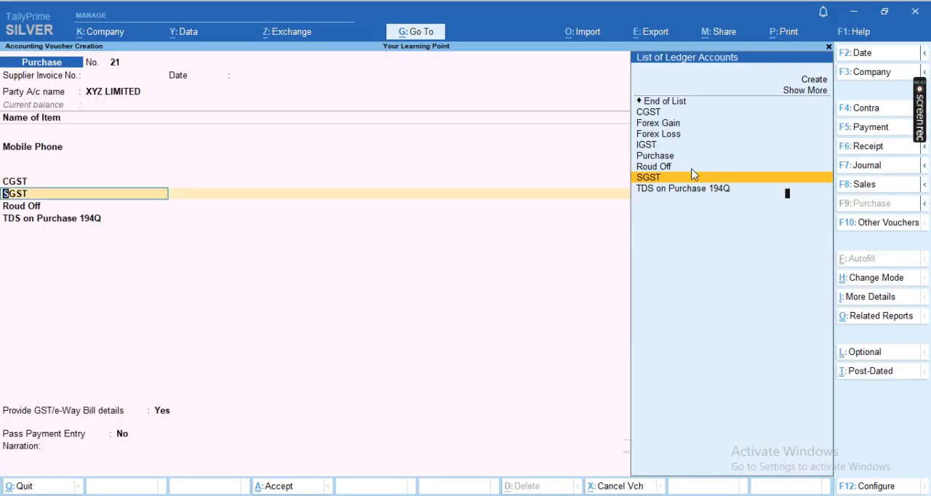
{"action": "key", "text": "Return"}
{"action": "key", "text": "Return"}
{"action": "key", "text": "Return"}
{"action": "key", "text": "Return"}
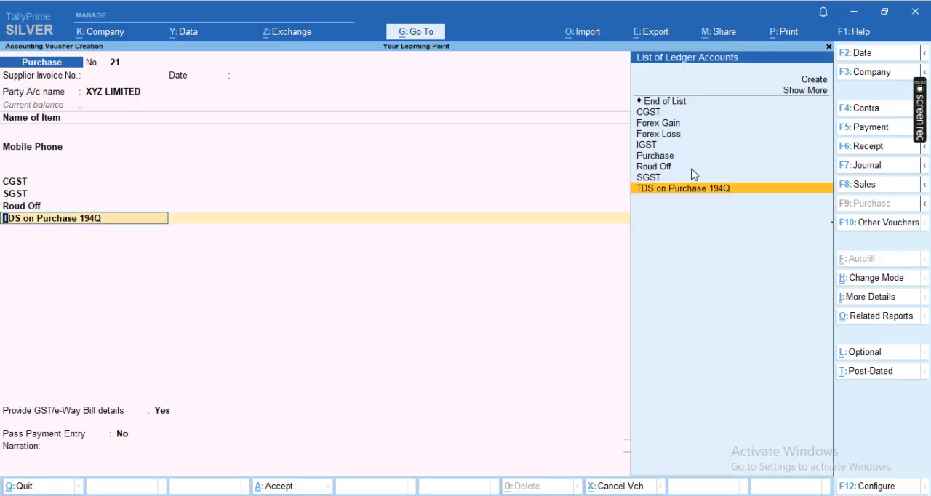
{"action": "key", "text": "Return"}
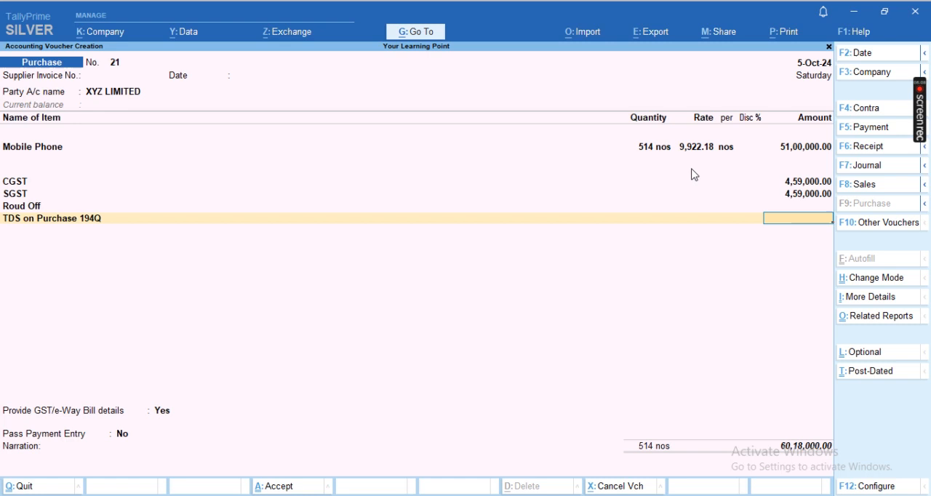
- Open the TDS on Purchase 194Q ledger for alteration from its voucher line and go to its nature of payment
{"action": "key", "text": "Return"}
{"action": "key", "text": "Return"}
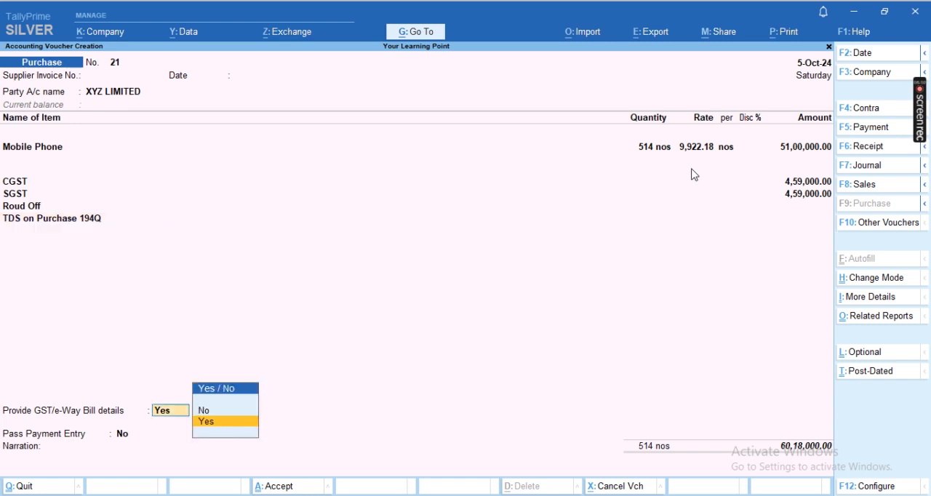
{"action": "key", "text": "BackSpace"}
{"action": "key", "text": "BackSpace"}
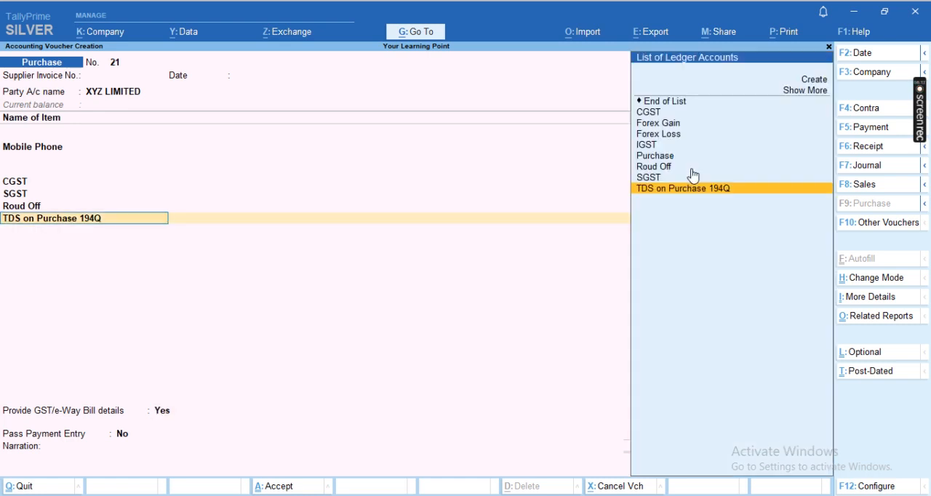
{"action": "key", "text": "ctrl+Return"}
{"action": "key", "text": "Return"}
{"action": "key", "text": "Return"}
{"action": "key", "text": "Return"}
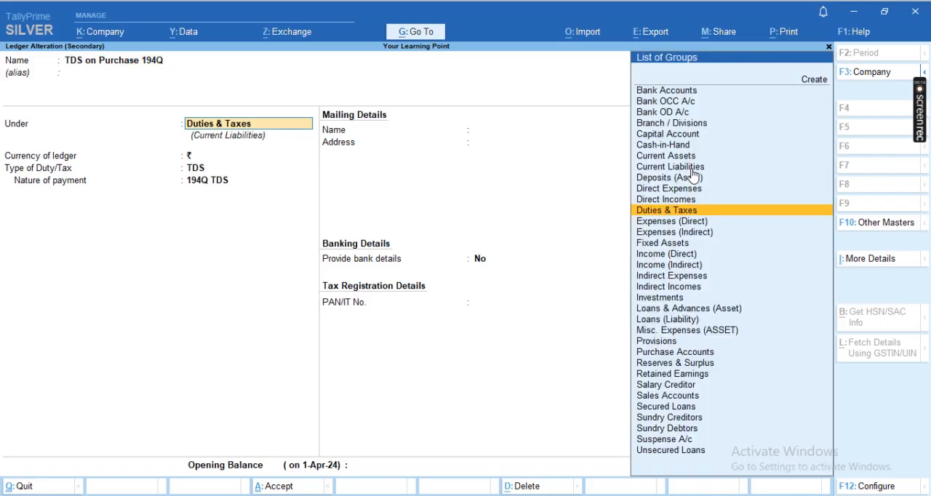
{"action": "key", "text": "Return"}
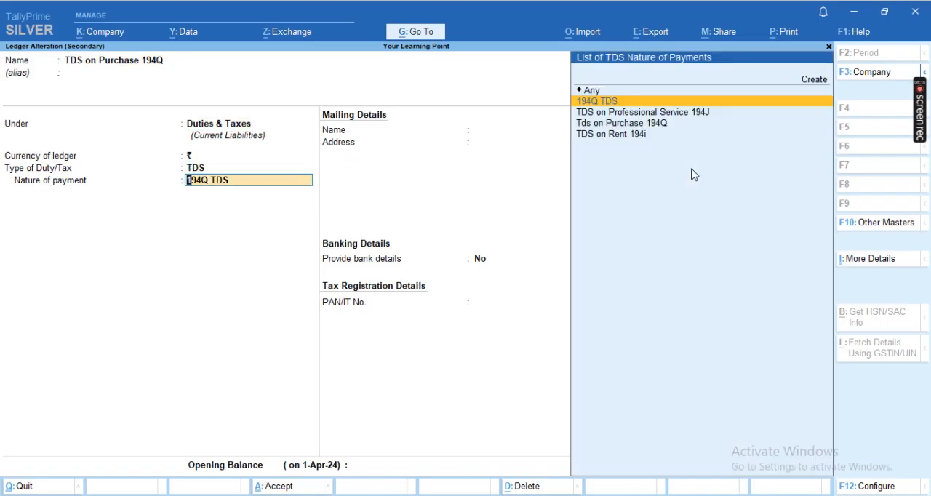
- Open the TDS details history of the 194Q TDS nature of payment for alteration
{"action": "key", "text": "ctrl+Return"}
{"action": "key", "text": "Return"}
{"action": "key", "text": "Return"}
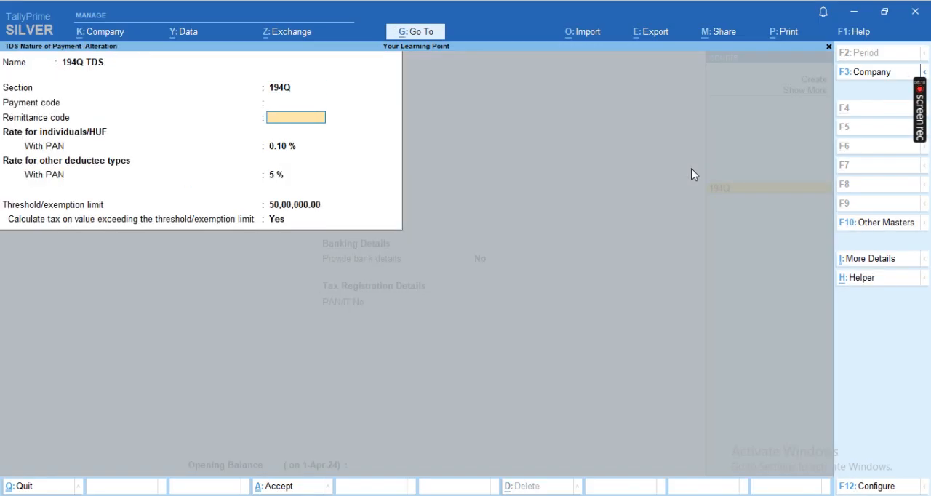
{"action": "key", "text": "ctrl+i"}
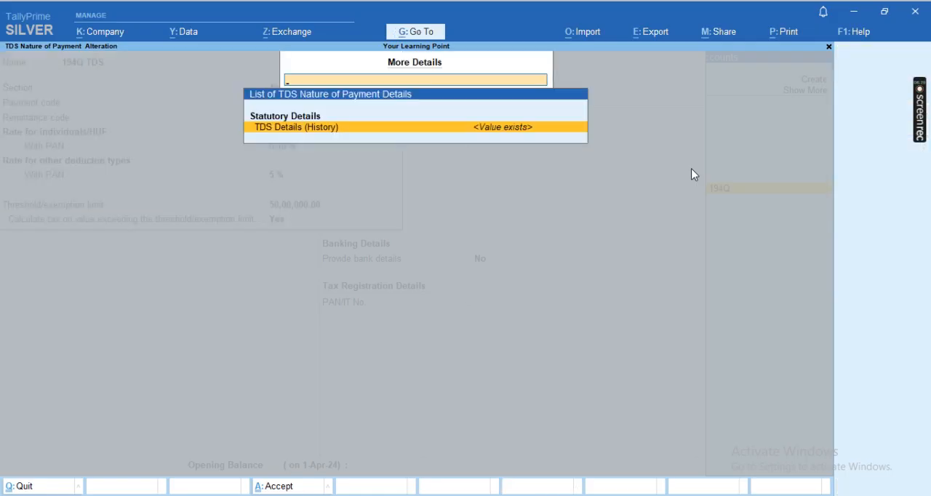
{"action": "key", "text": "Return"}
- Set the 194Q history entry to alter additional TDS details, and accept those details with all options at No
{"action": "key", "text": "Return"}
{"action": "key", "text": "Return"}
{"action": "key", "text": "Return"}
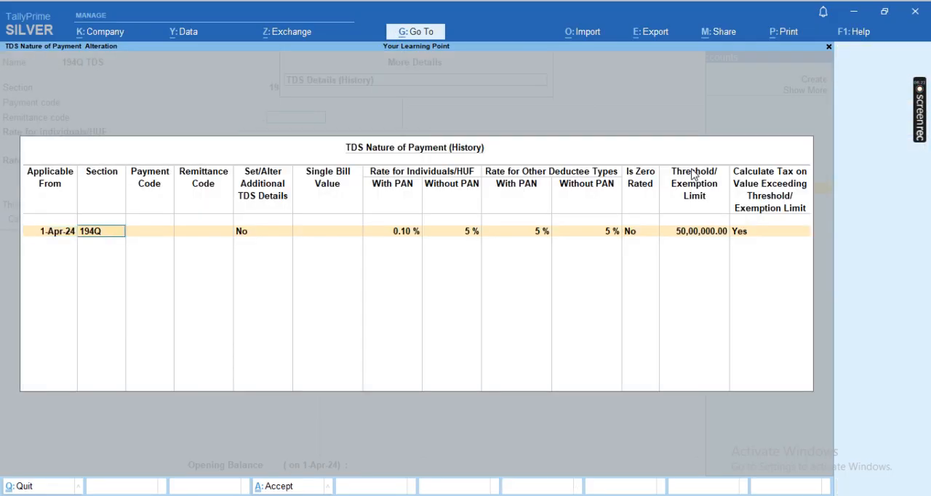
{"action": "key", "text": "Return"}
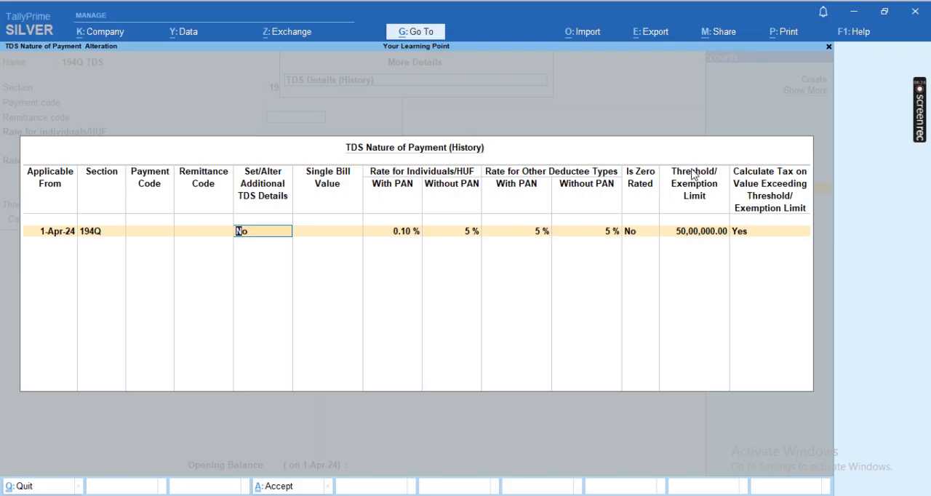
{"action": "type", "text": "y"}
{"action": "key", "text": "Return"}
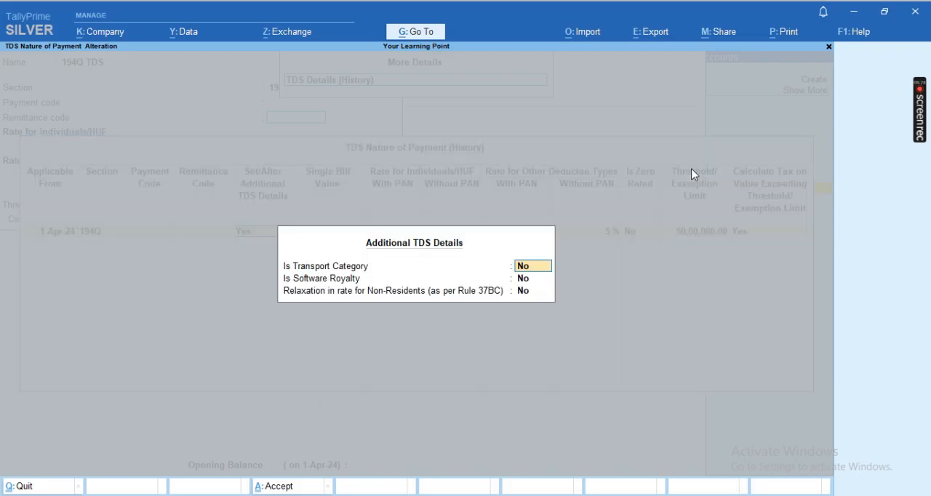
{"action": "key", "text": "ctrl+a"}
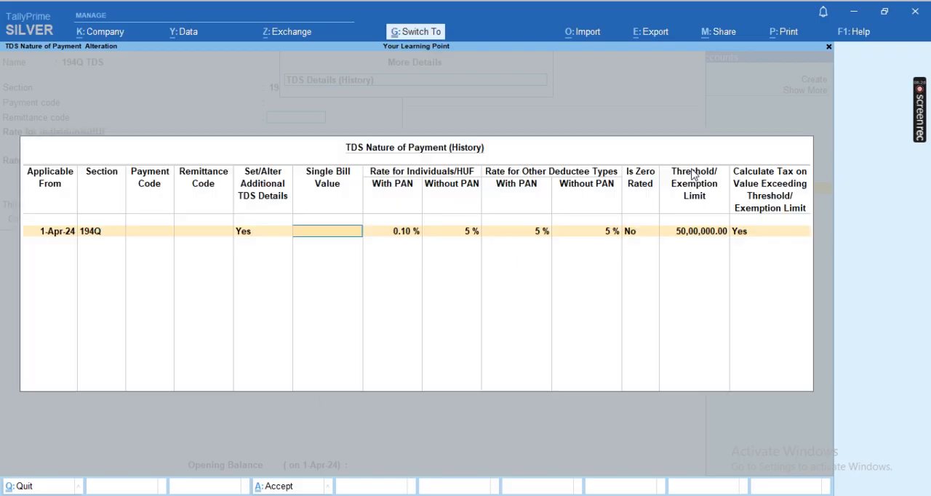
- Set the individuals/HUF rate without PAN and both rates for other deductee types to 0.10 %, keeping the zero-rated option at No
{"action": "key", "text": "Return"}
{"action": "key", "text": "Return"}
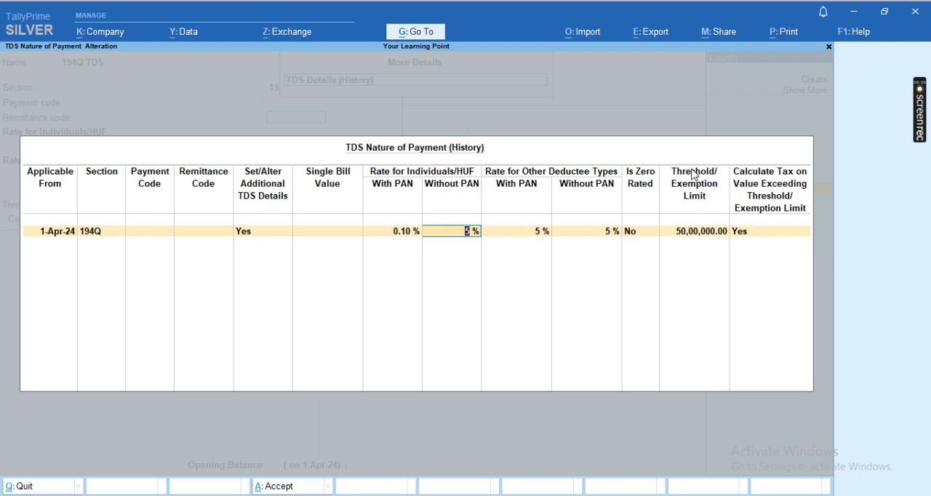
{"action": "type", "text": ".1"}
{"action": "key", "text": "Return"}
{"action": "type", "text": ".1"}
{"action": "key", "text": "Return"}
{"action": "type", "text": "."}
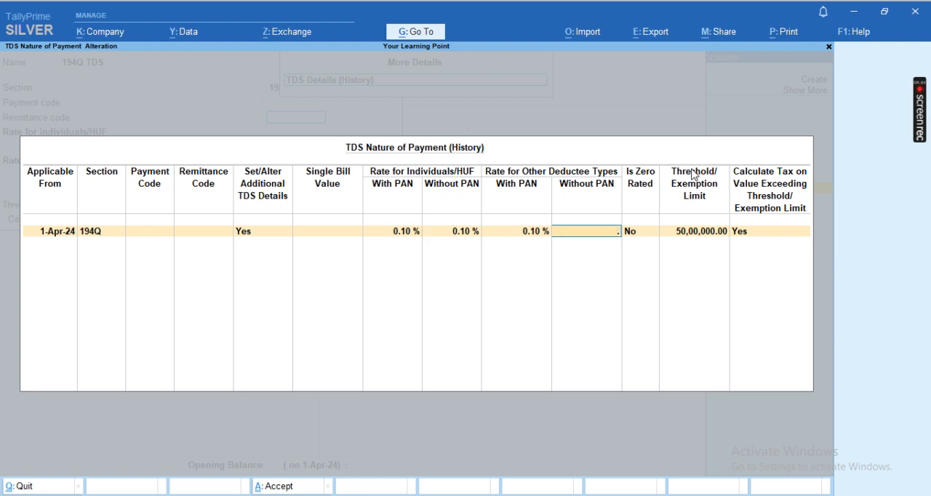
{"action": "type", "text": "1"}
{"action": "key", "text": "Return"}
- Save the revised 194Q TDS nature of payment and the TDS on Purchase 194Q ledger without bank details
{"action": "key", "text": "Return"}
{"action": "key", "text": "Return"}
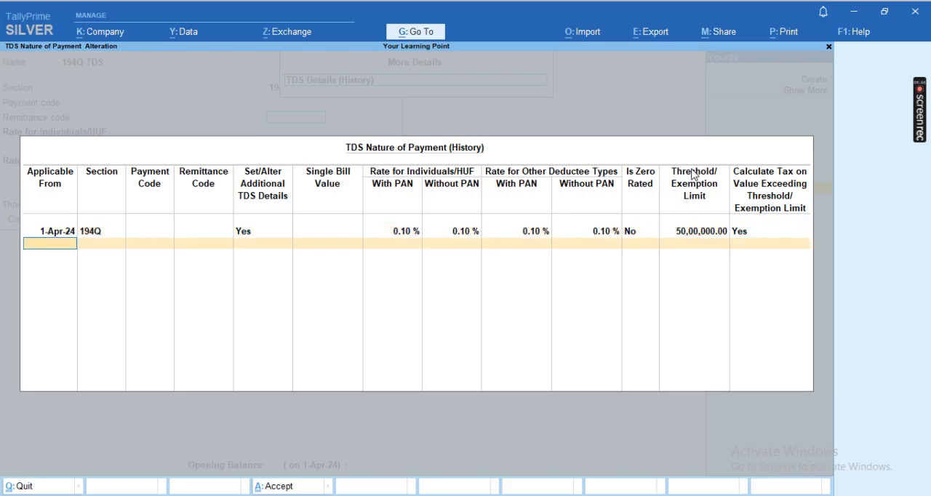
{"action": "key", "text": "Return"}
{"action": "key", "text": "Return"}
{"action": "key", "text": "Return"}
{"action": "key", "text": "Return"}
{"action": "key", "text": "Return"}
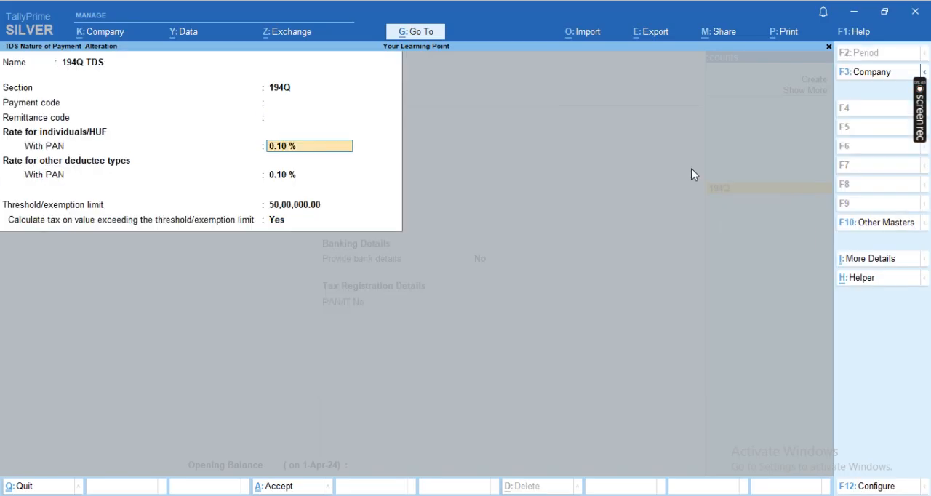
{"action": "key", "text": "Return"}
{"action": "key", "text": "Return"}
{"action": "key", "text": "Return"}
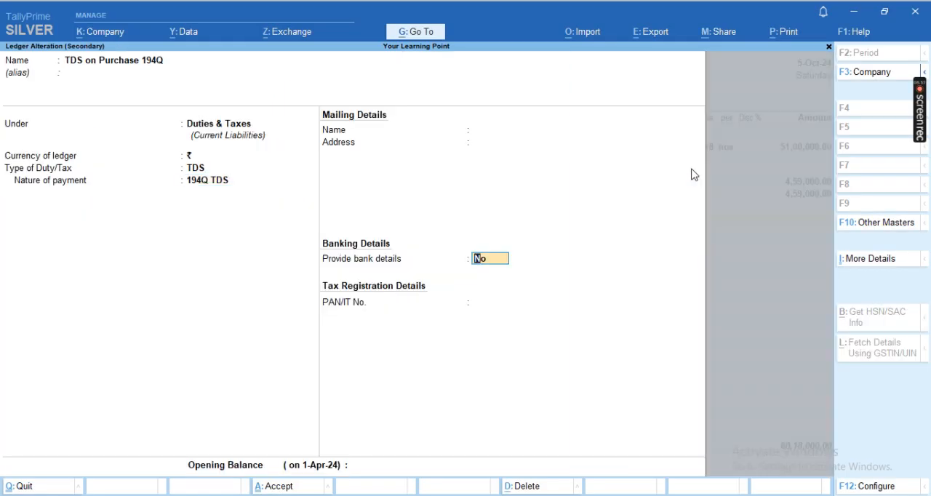
{"action": "key", "text": "Return"}
{"action": "key", "text": "Return"}
{"action": "key", "text": "Return"}
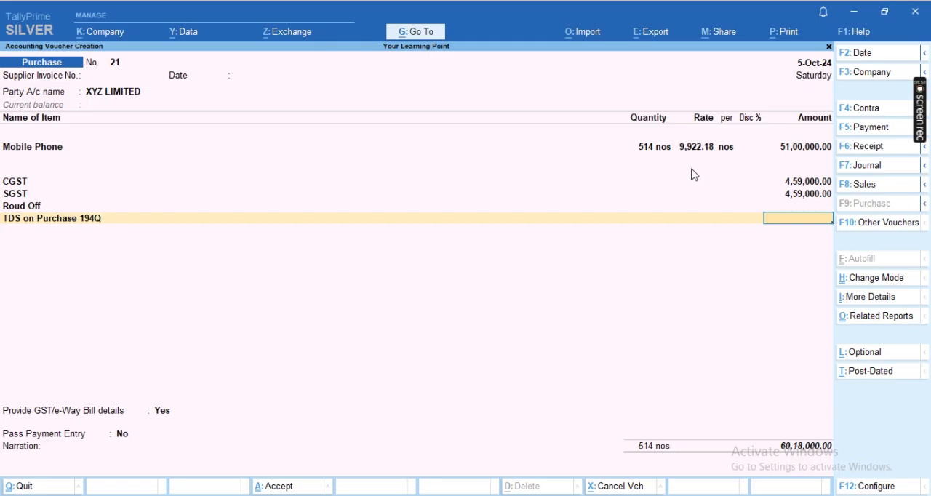
- Reopen the TDS on Purchase 194Q ledger and look through its full list of additional details
{"action": "key", "text": "BackSpace"}
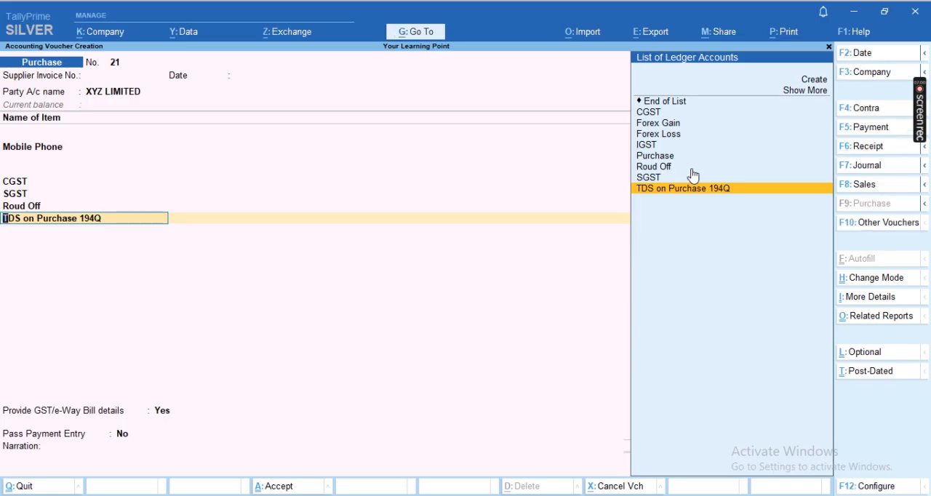
{"action": "key", "text": "ctrl+Return"}
{"action": "key", "text": "Return"}
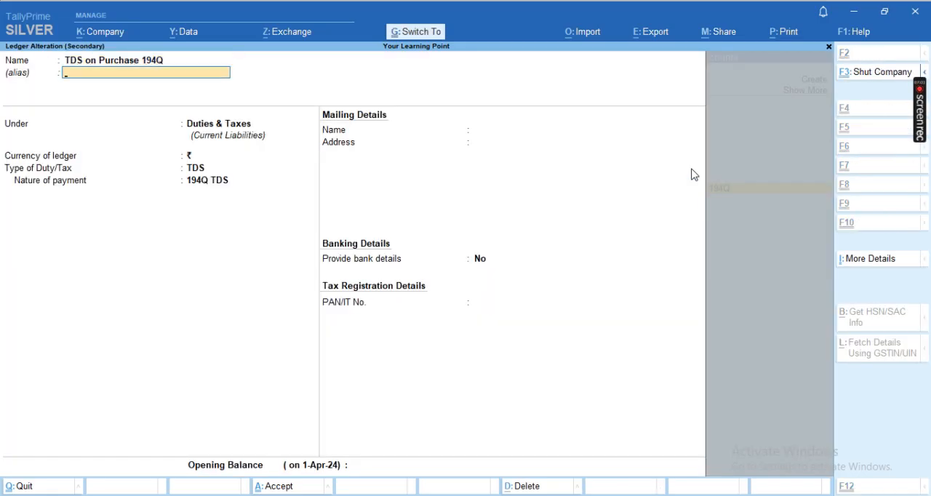
{"action": "key", "text": "ctrl+i"}
{"action": "key", "text": "Up"}
{"action": "key", "text": "Return"}
{"action": "key", "text": "Down"}
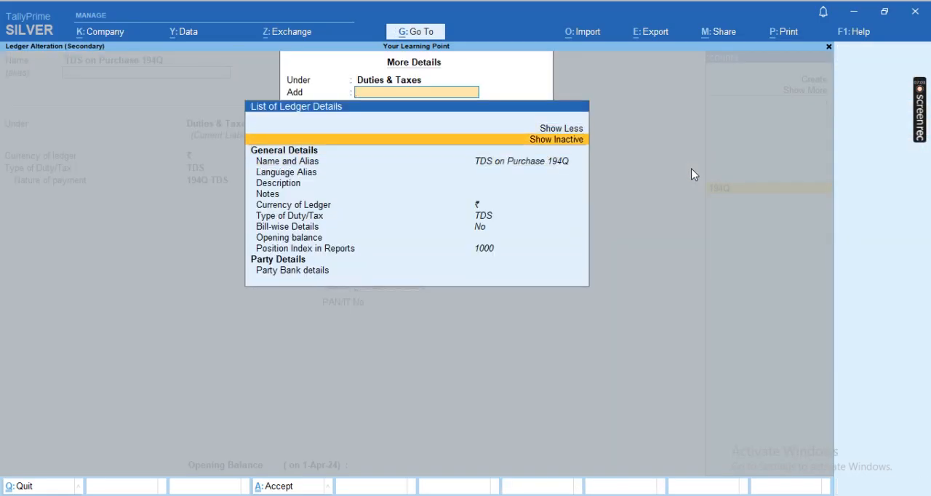
{"action": "key", "text": "Escape"}
{"action": "key", "text": "Return"}
- Review the rates, threshold and TDS details history of the 194Q TDS nature of payment
{"action": "key", "text": "Return"}
{"action": "key", "text": "Return"}
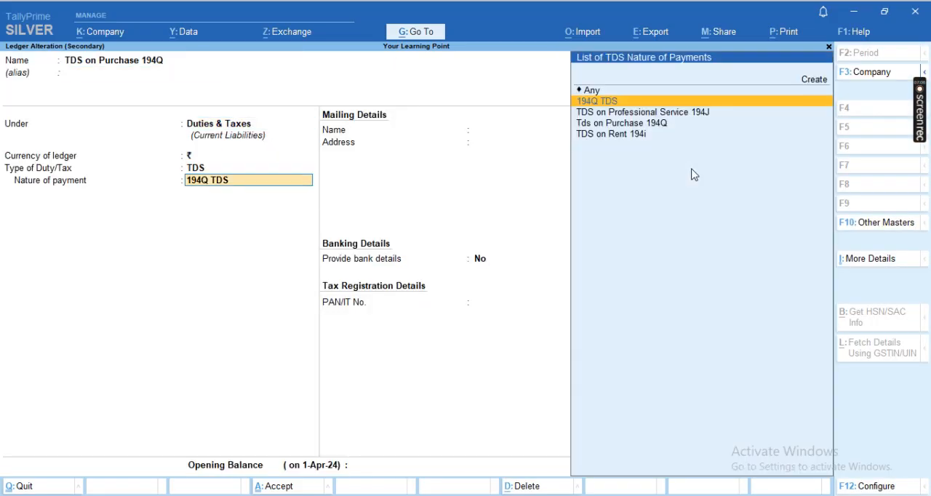
{"action": "key", "text": "ctrl+Return"}
{"action": "key", "text": "Return"}
{"action": "key", "text": "Return"}
{"action": "key", "text": "Return"}
{"action": "key", "text": "Return"}
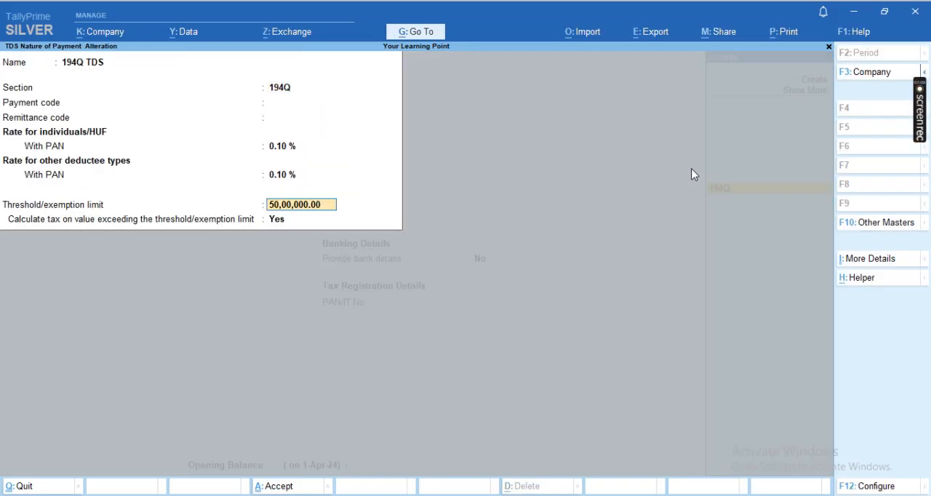
{"action": "key", "text": "ctrl+i"}
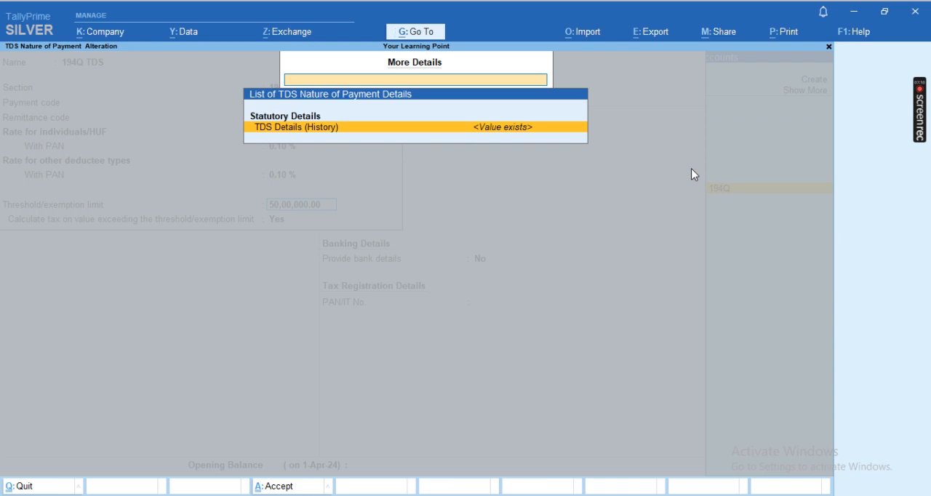
{"action": "key", "text": "Return"}
- Accept the 194Q TDS nature of payment and the TDS ledger as they are, and return to the voucher
{"action": "key", "text": "Return"}
{"action": "key", "text": "Return"}
{"action": "key", "text": "Return"}
{"action": "key", "text": "Return"}
{"action": "key", "text": "ctrl+a"}
{"action": "key", "text": "Return"}
{"action": "key", "text": "Return"}
{"action": "key", "text": "Return"}
{"action": "key", "text": "Return"}
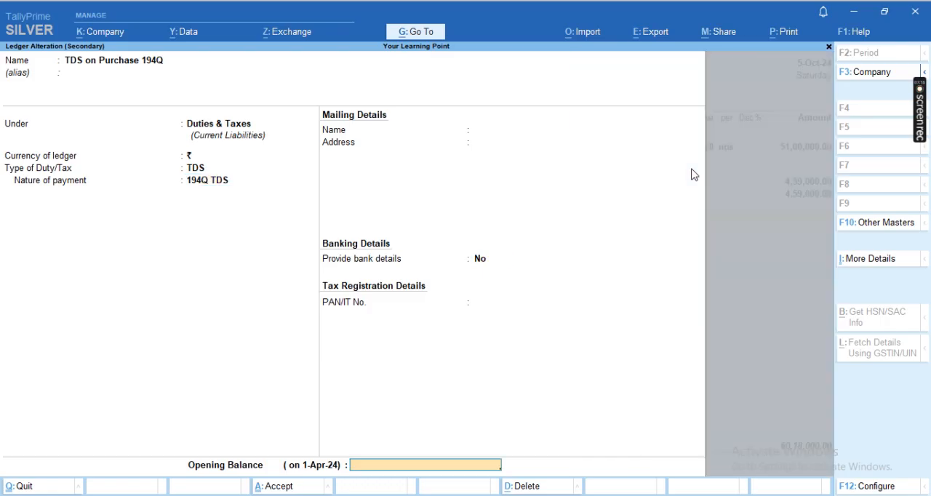
{"action": "key", "text": "ctrl+a"}
{"action": "key", "text": "Return"}
- Open the Purchase ledger for alteration from the Mobile Phone item's accounting details
{"action": "key", "text": "BackSpace"}
{"action": "key", "text": "BackSpace"}
{"action": "key", "text": "BackSpace"}
{"action": "key", "text": "BackSpace"}
{"action": "key", "text": "BackSpace"}
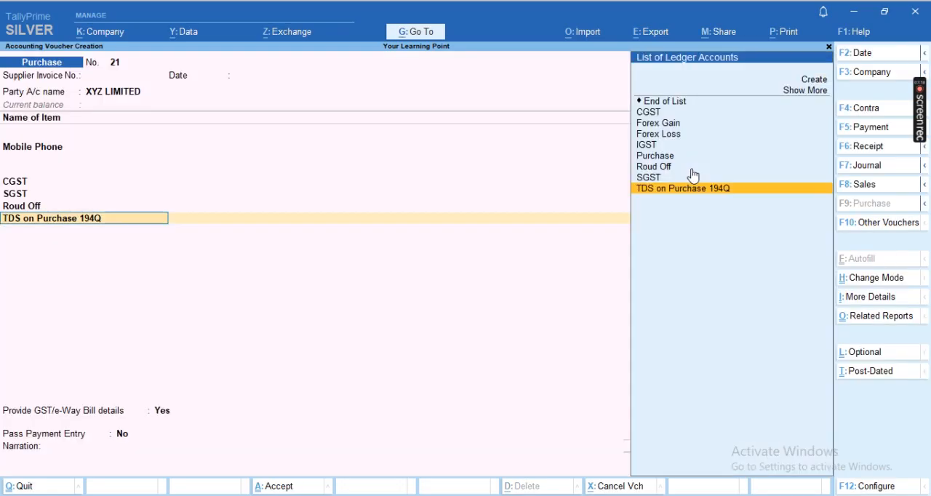
{"action": "key", "text": "BackSpace"}
{"action": "key", "text": "BackSpace"}
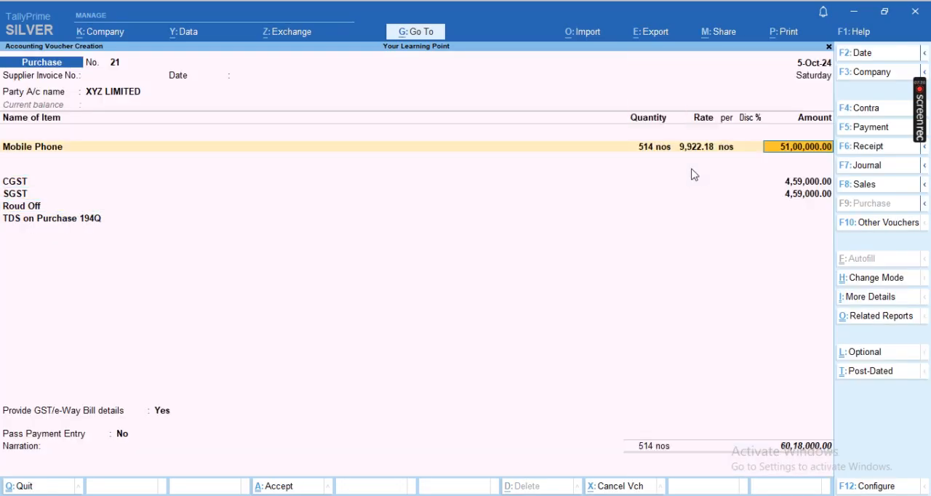
{"action": "key", "text": "Return"}
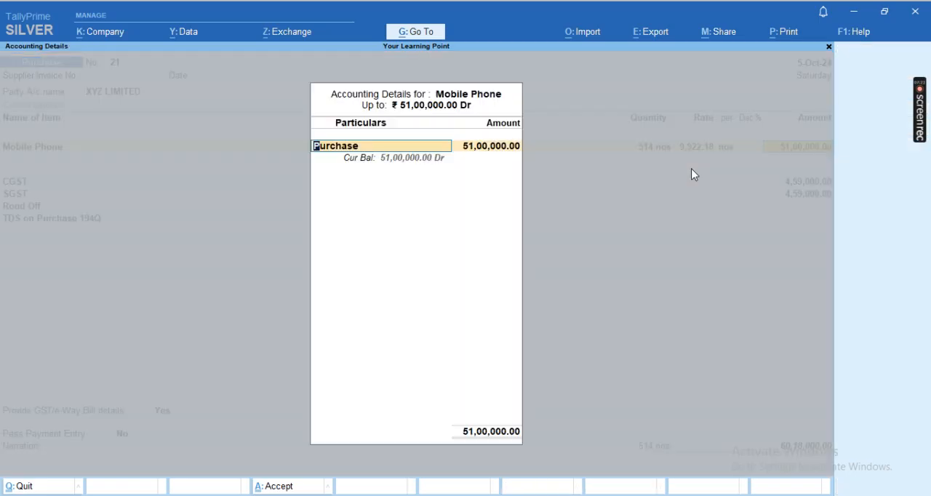
{"action": "key", "text": "ctrl+Return"}
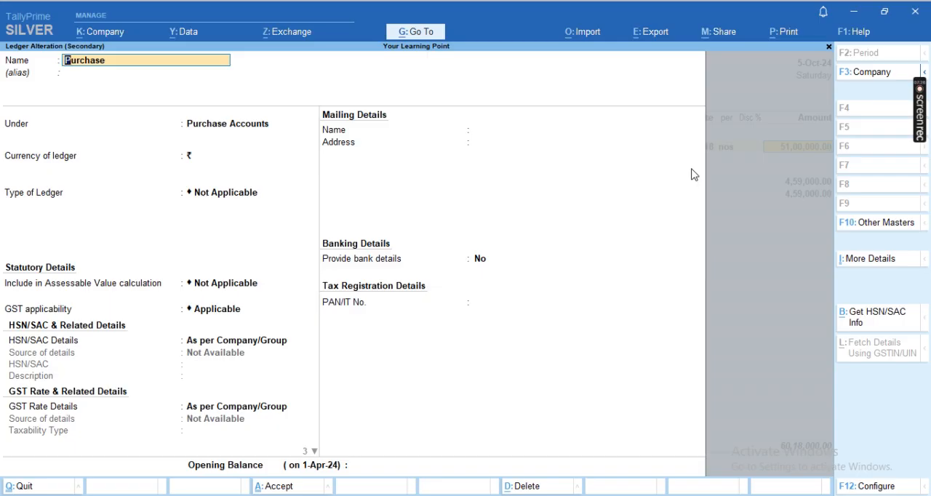
- Set the Purchase ledger to alter its other statutory details, opening its TDS settings
{"action": "key", "text": "Return"}
{"action": "key", "text": "Return"}
{"action": "key", "text": "Return"}
{"action": "key", "text": "Return"}
{"action": "key", "text": "Return"}
{"action": "key", "text": "Return"}
{"action": "key", "text": "Return"}
{"action": "key", "text": "Return"}
{"action": "key", "text": "Return"}
{"action": "key", "text": "Return"}
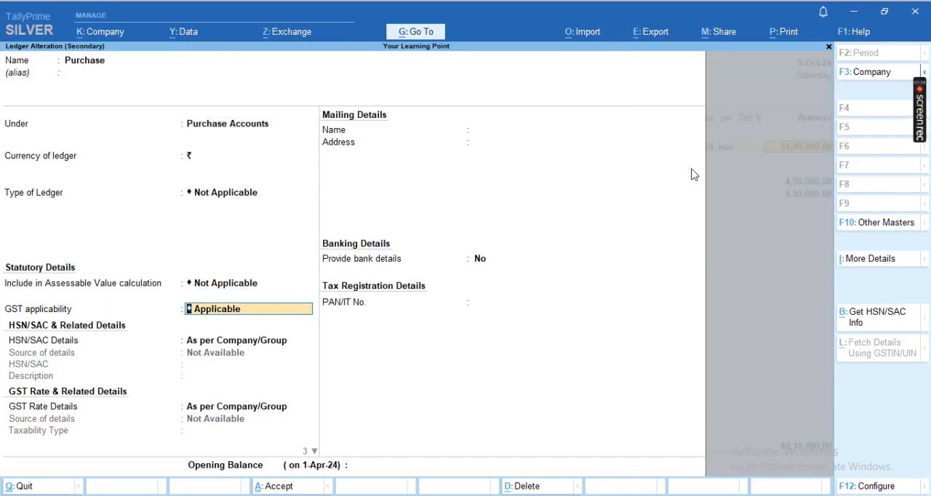
{"action": "key", "text": "Return"}
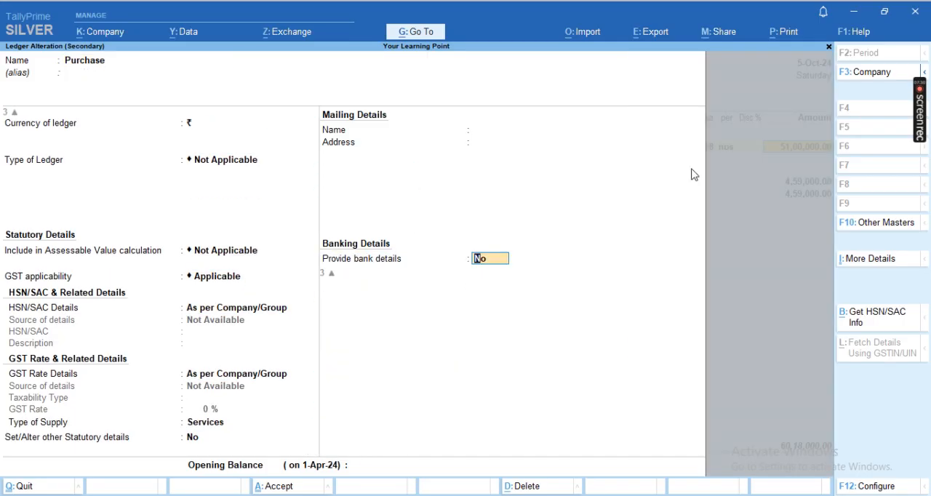
{"action": "key", "text": "BackSpace"}
{"action": "type", "text": "y"}
- Change the Purchase ledger's nature of payment to 194Q TDS, keeping TDS applicable, with the revision applying from 1-Apr-24
{"action": "key", "text": "Return"}
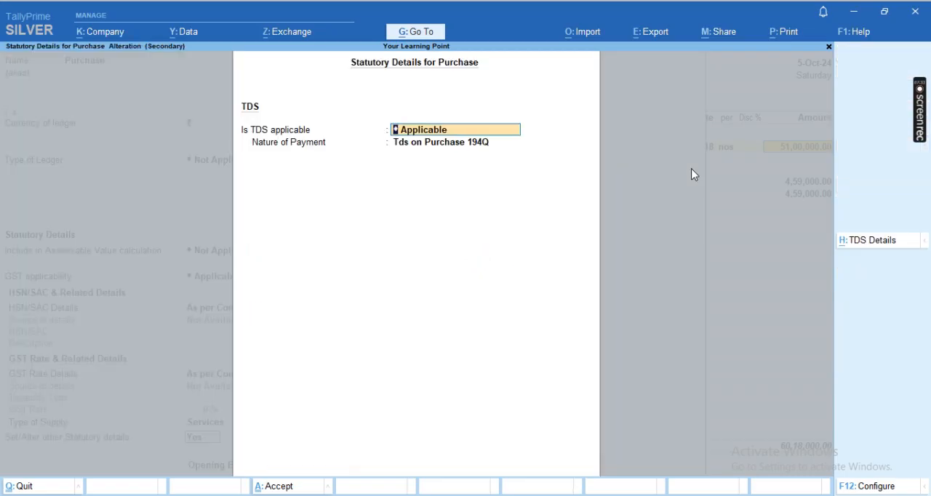
{"action": "key", "text": "space"}
{"action": "key", "text": "Down"}
{"action": "key", "text": "Return"}
{"action": "key", "text": "Up"}
{"action": "key", "text": "Up"}
{"action": "key", "text": "Return"}
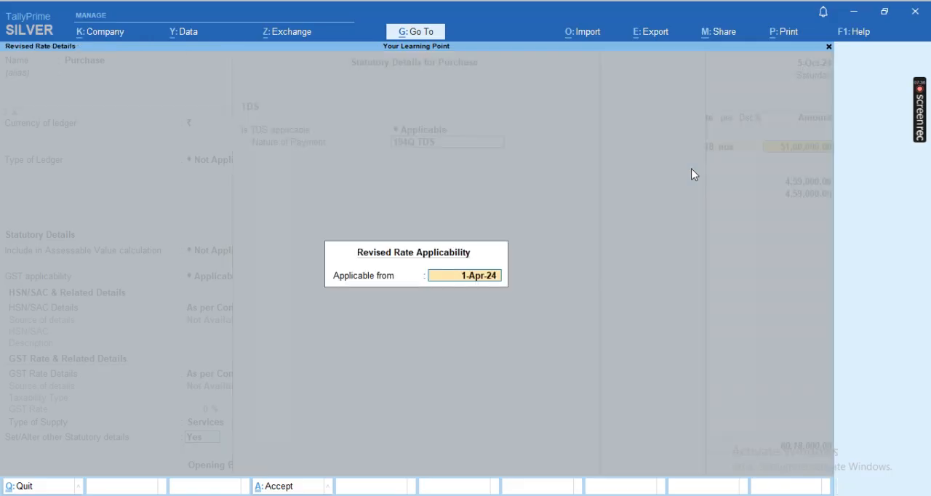
{"action": "key", "text": "Return"}
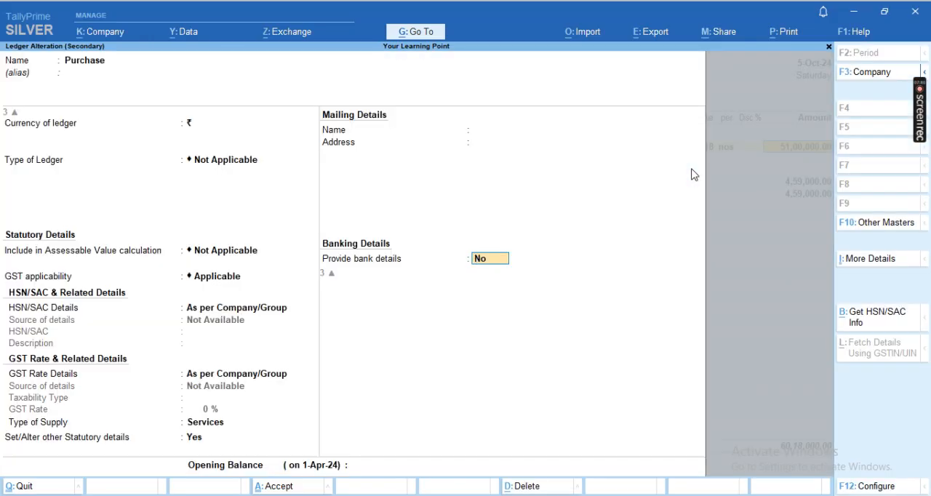
- Save the Purchase ledger without bank details and accept the Mobile Phone item's allocation to it
{"action": "key", "text": "Return"}
{"action": "key", "text": "Return"}
{"action": "key", "text": "Return"}
- Reconfirm the CGST, SGST and Roud Off lines and recalculate the TDS on Purchase 194Q amount
{"action": "key", "text": "Return"}
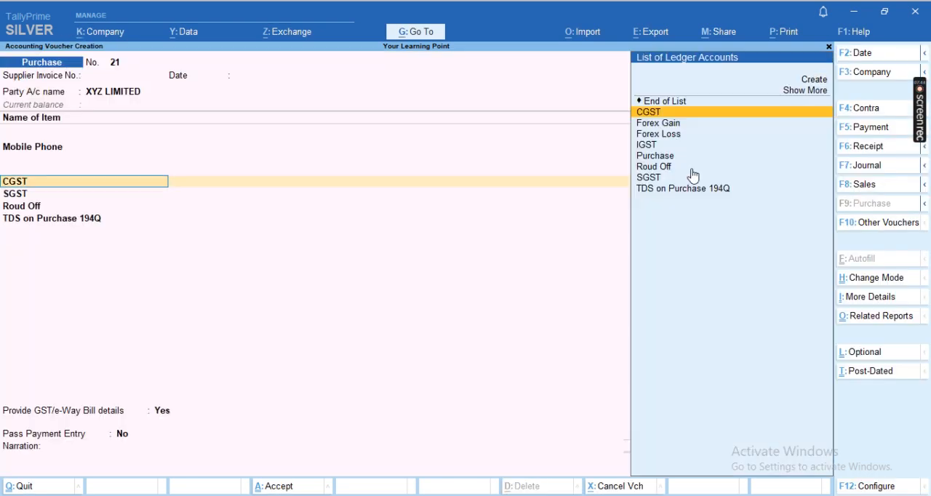
{"action": "key", "text": "Return"}
{"action": "key", "text": "Return"}
{"action": "key", "text": "Return"}
{"action": "key", "text": "Return"}
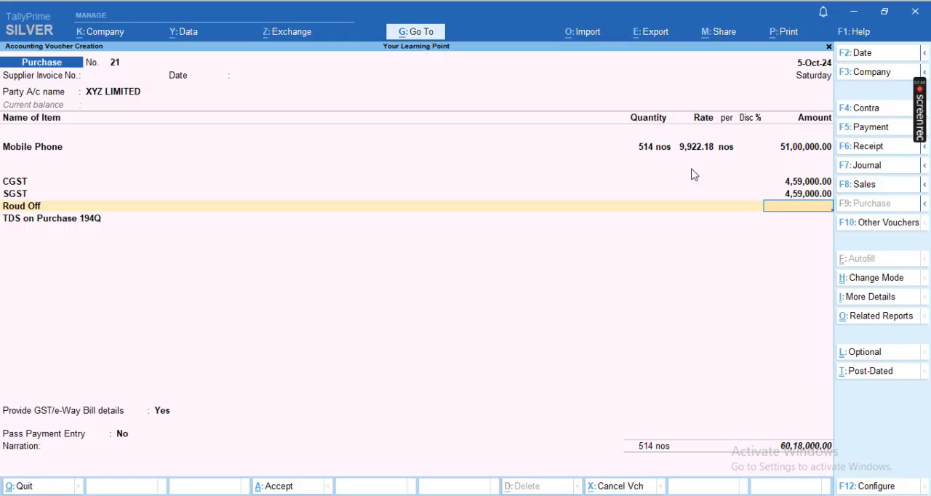
{"action": "key", "text": "Return"}
{"action": "key", "text": "Return"}
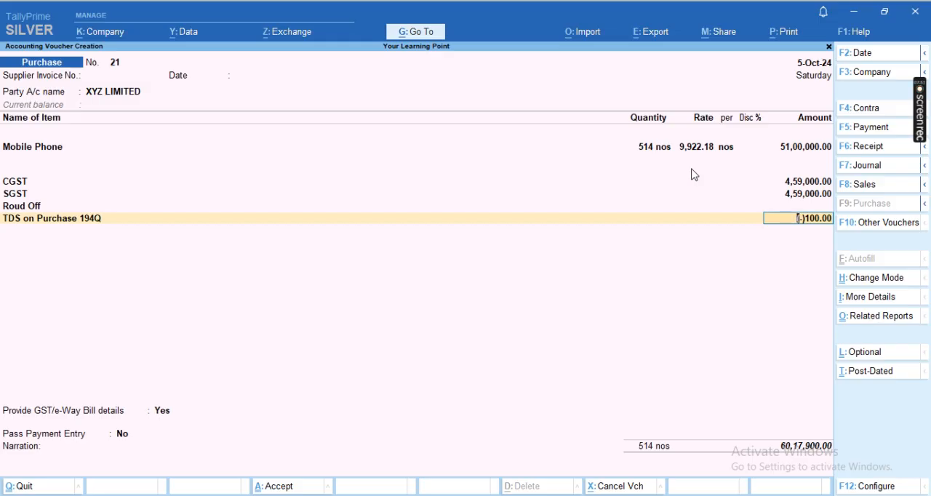
- Open the XYZ LIMITED ledger from the voucher, check its TDS deductee type and same-voucher deduction setting, and save it
{"action": "key", "text": "Up"}
{"action": "key", "text": "Up"}
{"action": "key", "text": "Up"}
{"action": "key", "text": "Up"}
{"action": "key", "text": "Up"}
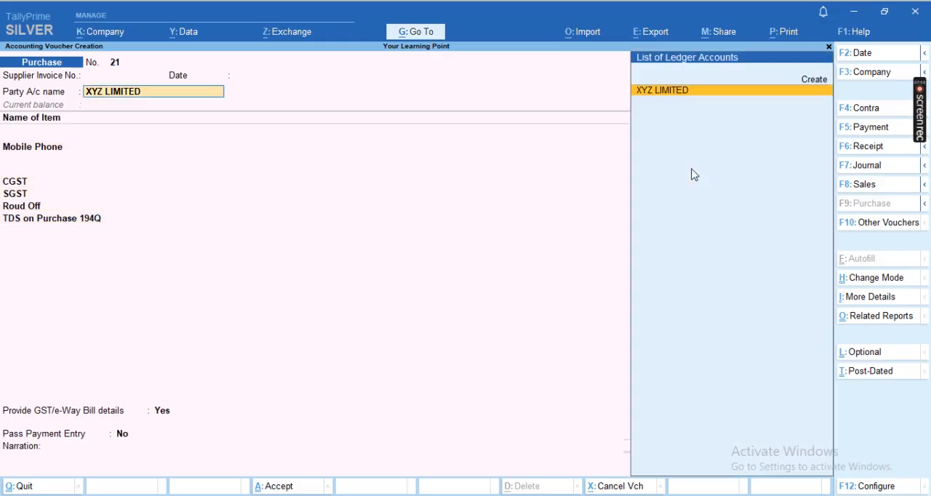
{"action": "key", "text": "ctrl+Return"}
{"action": "key", "text": "Down"}
{"action": "key", "text": "Down"}
{"action": "key", "text": "Down"}
{"action": "key", "text": "Down"}
{"action": "key", "text": "Down"}
{"action": "key", "text": "Down"}
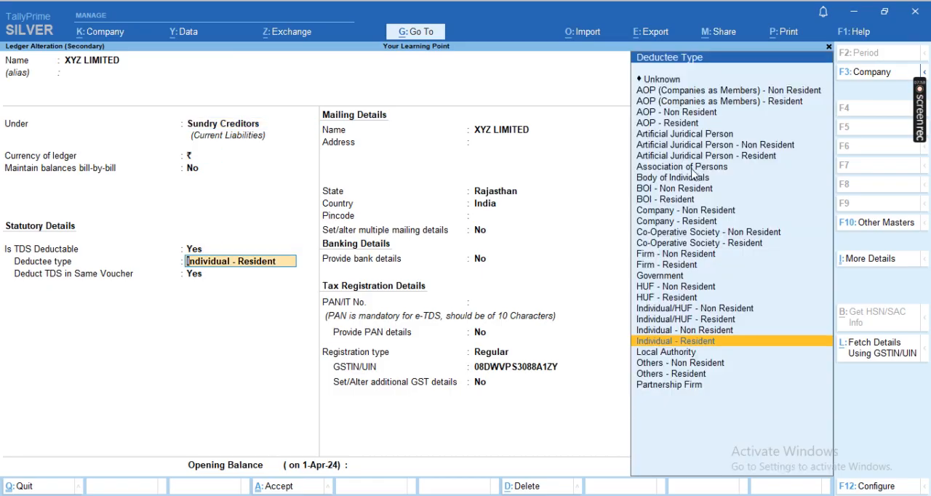
{"action": "key", "text": "Return"}
{"action": "key", "text": "Return"}
{"action": "key", "text": "ctrl+a"}
- Accept the receipt and party details and reconfirm the Mobile Phone item's quantity and rate allocation
{"action": "key", "text": "Return"}
{"action": "key", "text": "Return"}
{"action": "key", "text": "Return"}
{"action": "key", "text": "Return"}
{"action": "key", "text": "Return"}
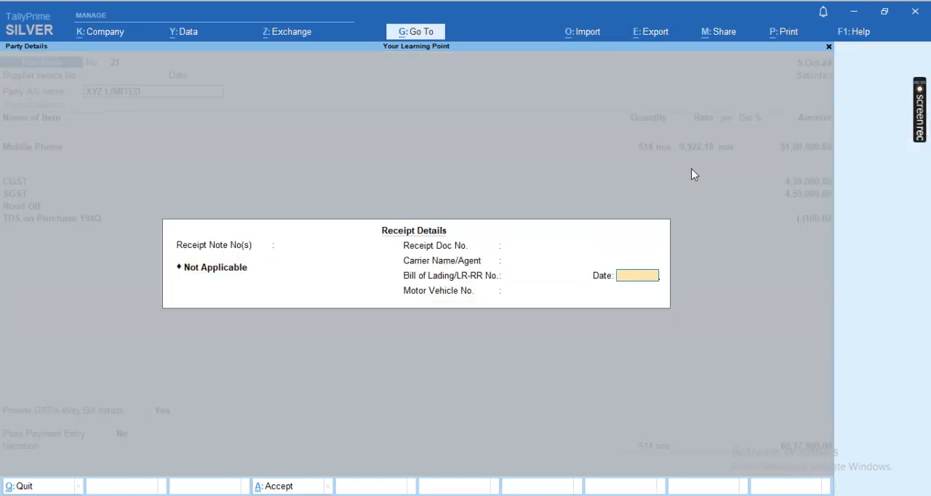
{"action": "key", "text": "ctrl+a"}
{"action": "key", "text": "Return"}
{"action": "key", "text": "Return"}
{"action": "key", "text": "Return"}
{"action": "key", "text": "Return"}
{"action": "key", "text": "Return"}
{"action": "key", "text": "Return"}
{"action": "key", "text": "Return"}
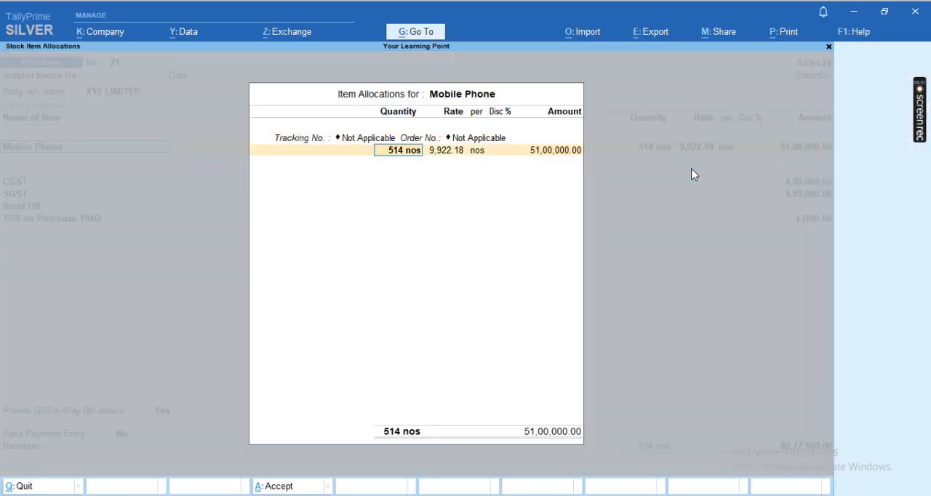
{"action": "key", "text": "Return"}
{"action": "key", "text": "Return"}
{"action": "key", "text": "Return"}
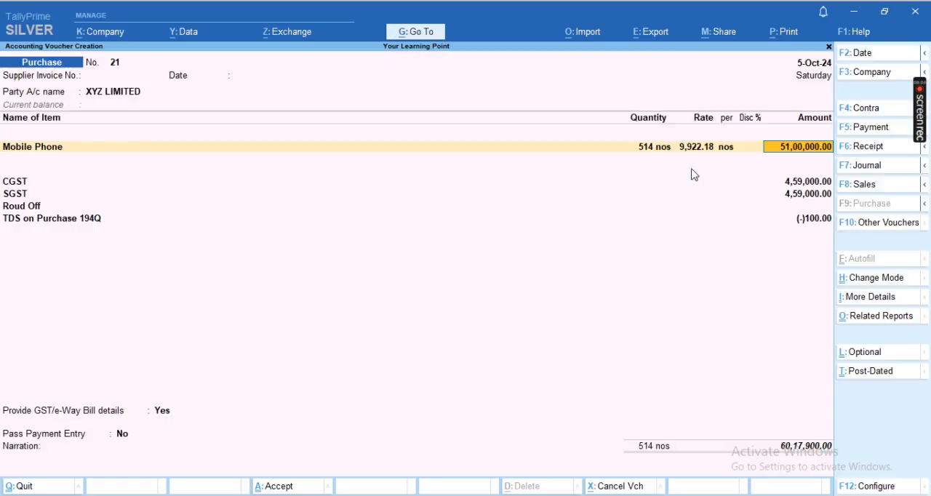
- Open the Purchase ledger from the item's allocation and bring up its other statutory details
{"action": "key", "text": "ctrl+Return"}
{"action": "key", "text": "Return"}
{"action": "key", "text": "Return"}
{"action": "key", "text": "Return"}
{"action": "key", "text": "Return"}
{"action": "key", "text": "Return"}
{"action": "key", "text": "Return"}
{"action": "key", "text": "Return"}
{"action": "key", "text": "Return"}
{"action": "key", "text": "Return"}
{"action": "key", "text": "Return"}
{"action": "key", "text": "Return"}
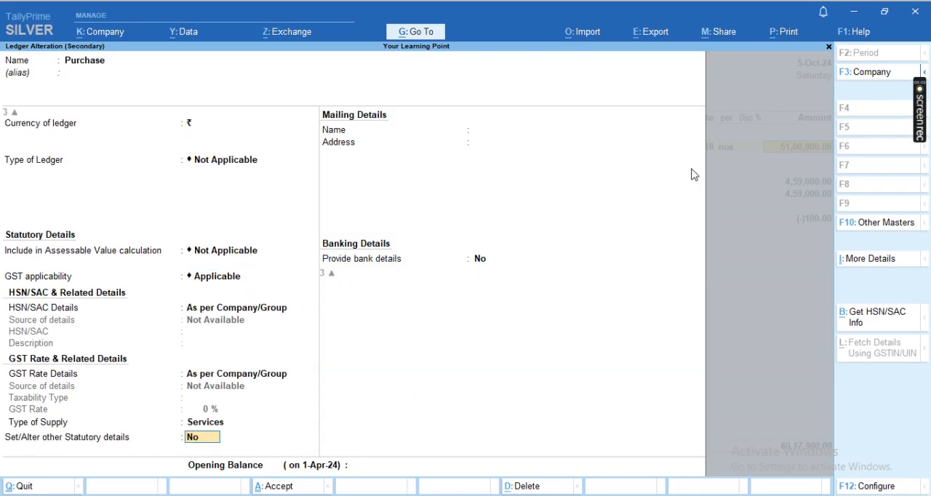
{"action": "key", "text": "BackSpace"}
{"action": "type", "text": "y"}
{"action": "key", "text": "Return"}
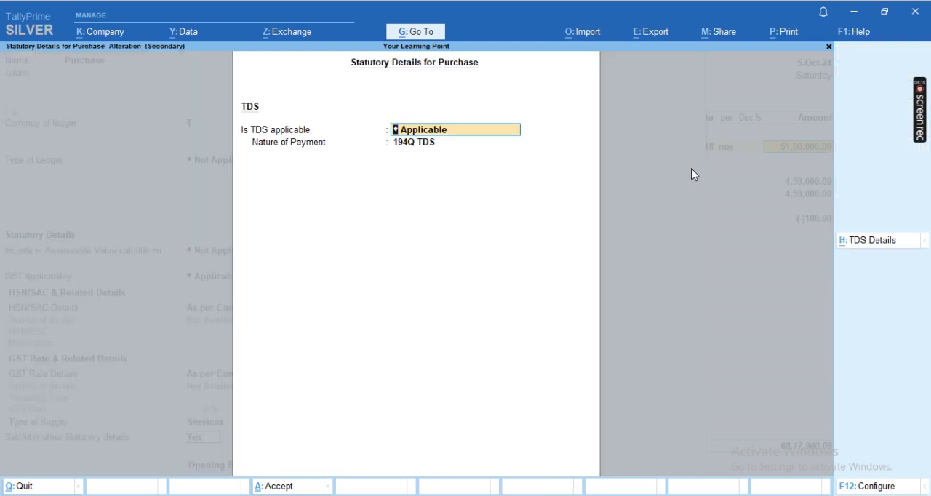
- Keep TDS applicable with nature of payment 194Q TDS, save the Purchase ledger without bank details, and continue to the CGST line
{"action": "key", "text": "Return"}
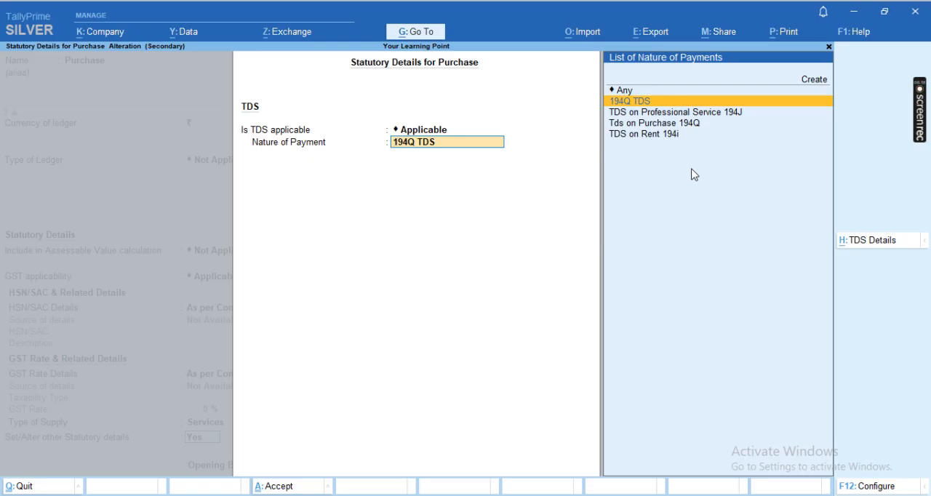
{"action": "key", "text": "Return"}
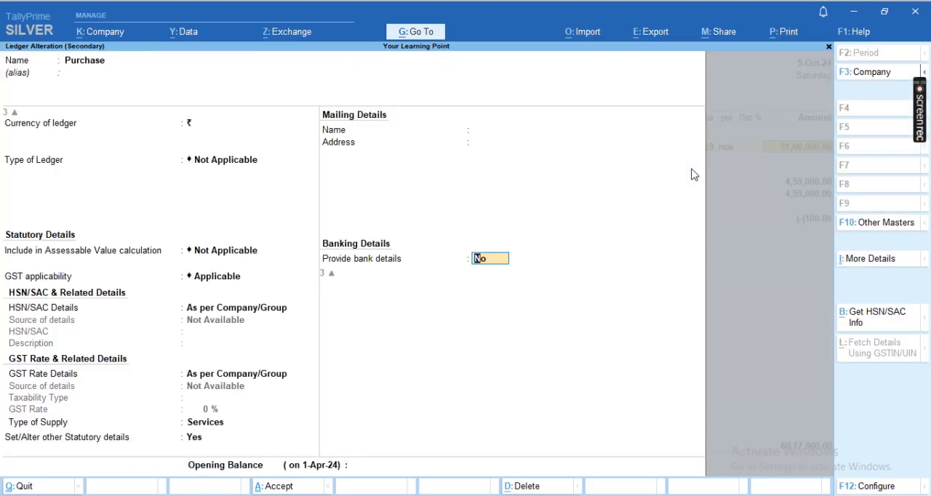
{"action": "key", "text": "Return"}
{"action": "key", "text": "Return"}
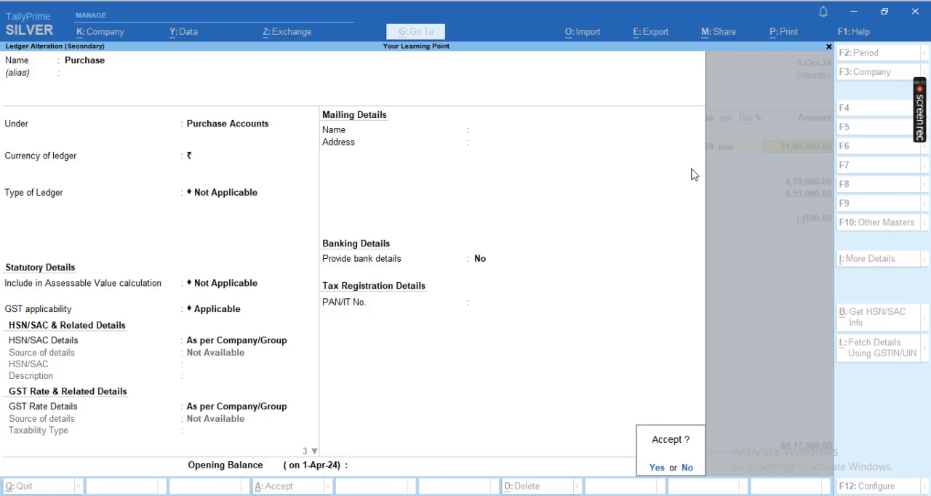
{"action": "key", "text": "Return"}
{"action": "key", "text": "Return"}
{"action": "key", "text": "Return"}
{"action": "key", "text": "Return"}
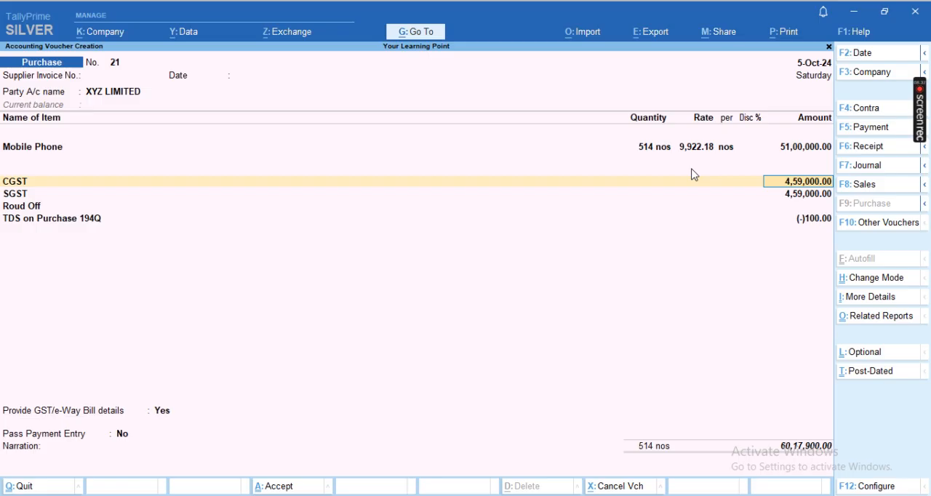
- Review the CGST ledger's tax and TDS settings from the voucher's CGST line and save the ledger
{"action": "key", "text": "shift+Tab"}
{"action": "key", "text": "Return"}
{"action": "key", "text": "shift+Tab"}
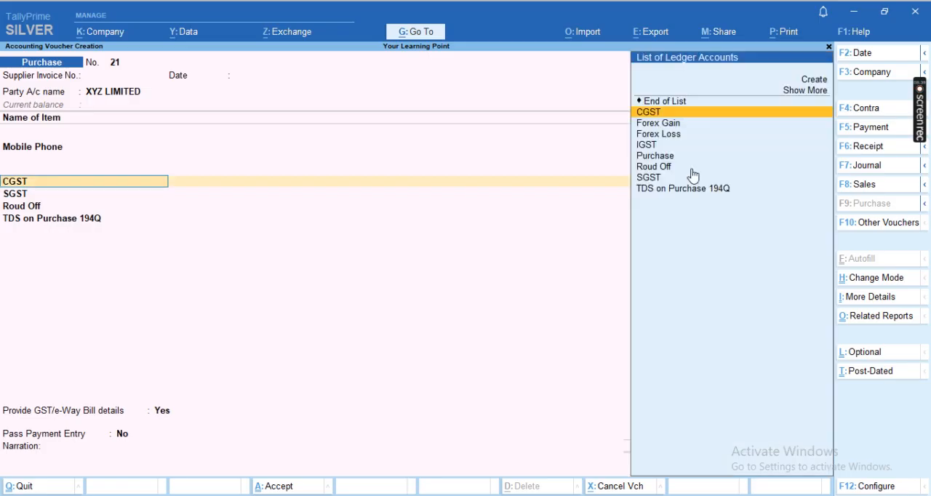
{"action": "key", "text": "ctrl+Return"}
{"action": "key", "text": "Return"}
{"action": "key", "text": "Return"}
{"action": "key", "text": "Return"}
{"action": "key", "text": "Return"}
{"action": "key", "text": "Return"}
{"action": "key", "text": "Return"}
{"action": "key", "text": "Return"}
{"action": "key", "text": "Return"}
{"action": "key", "text": "Return"}
{"action": "key", "text": "Return"}
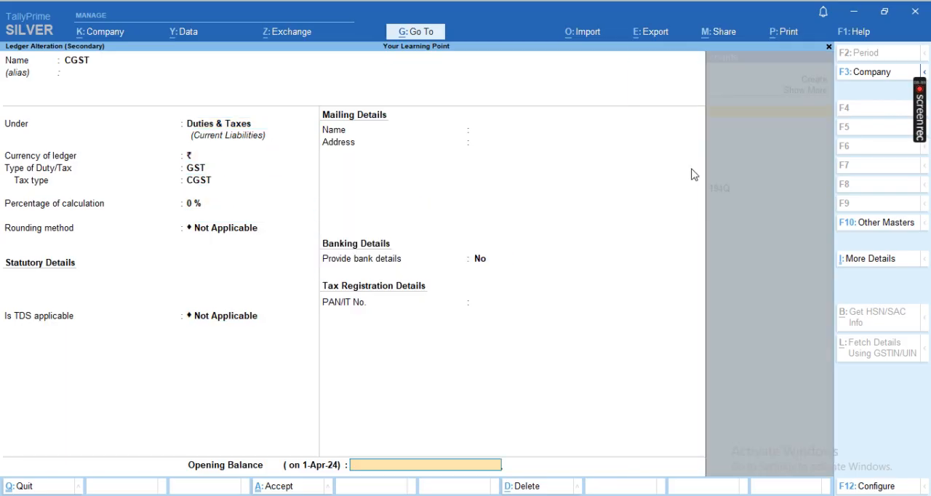
{"action": "key", "text": "Return"}
{"action": "key", "text": "Return"}
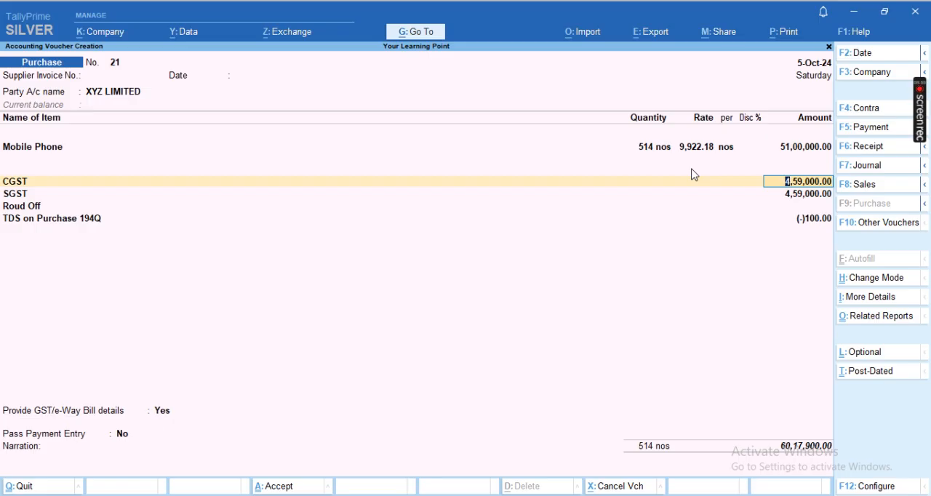
- Alter the CGST ledger to make TDS applicable with nature of payment 194Q TDS, and save it
{"action": "key", "text": "BackSpace"}
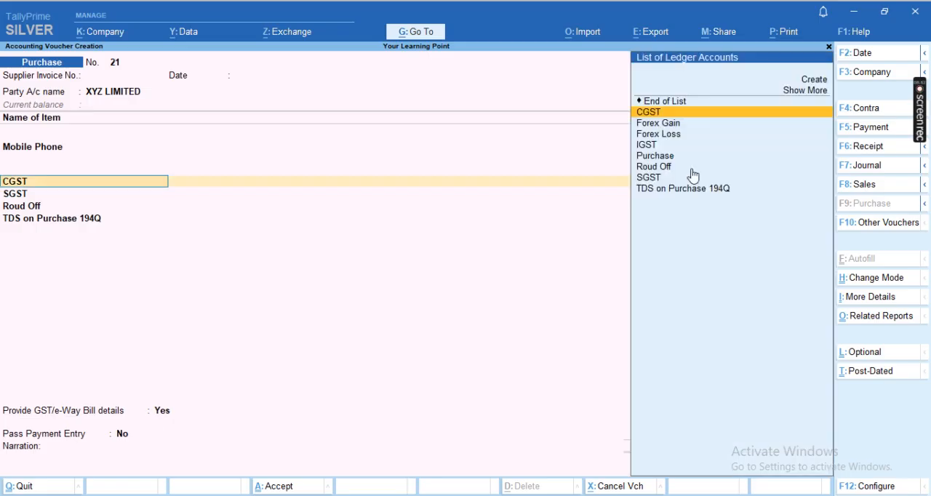
{"action": "key", "text": "ctrl+Return"}
{"action": "key", "text": "Return"}
{"action": "key", "text": "Return"}
{"action": "key", "text": "Return"}
{"action": "key", "text": "Return"}
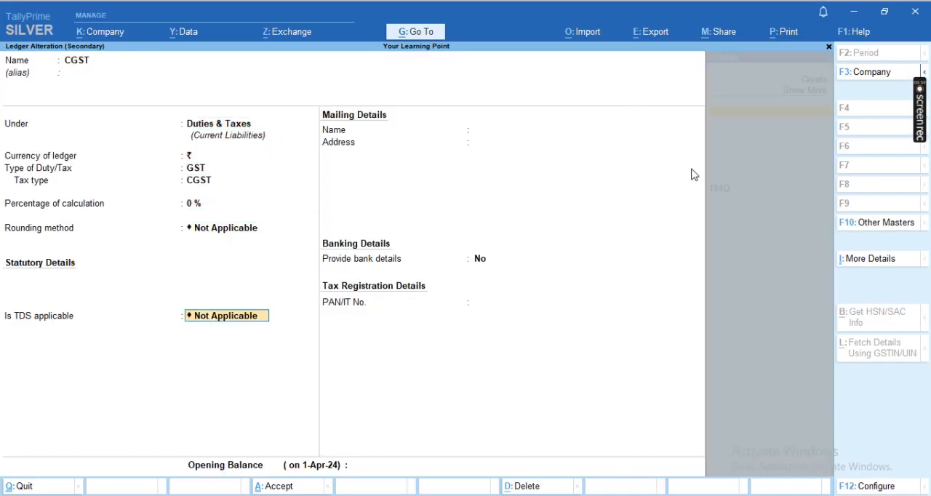
{"action": "key", "text": "Up"}
{"action": "key", "text": "Return"}
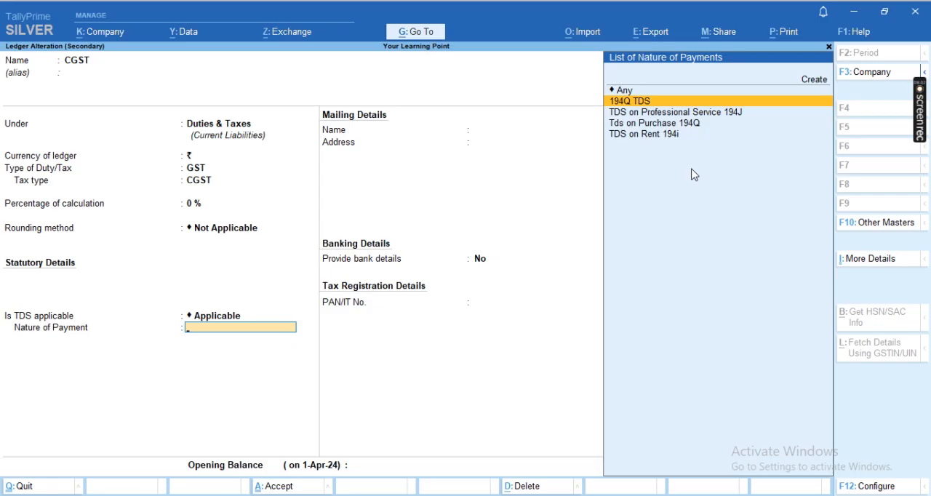
{"action": "key", "text": "Return"}
{"action": "key", "text": "Return"}
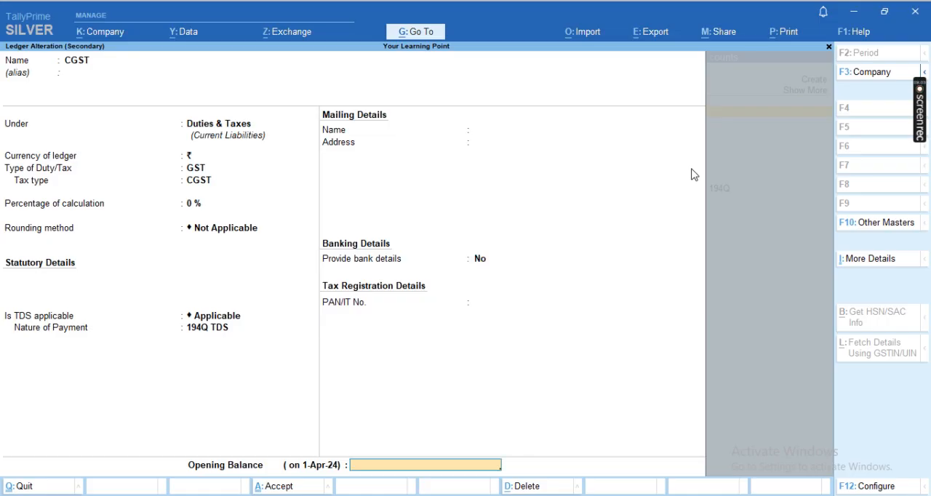
{"action": "key", "text": "Return"}
- Alter the SGST ledger to make TDS applicable with nature of payment 194Q TDS, and save it
{"action": "key", "text": "Return"}
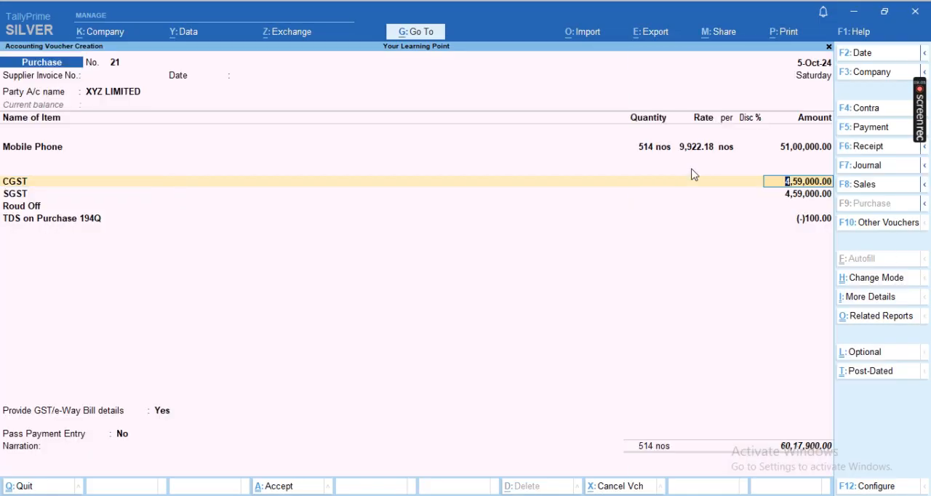
{"action": "key", "text": "Return"}
{"action": "key", "text": "ctrl+Return"}
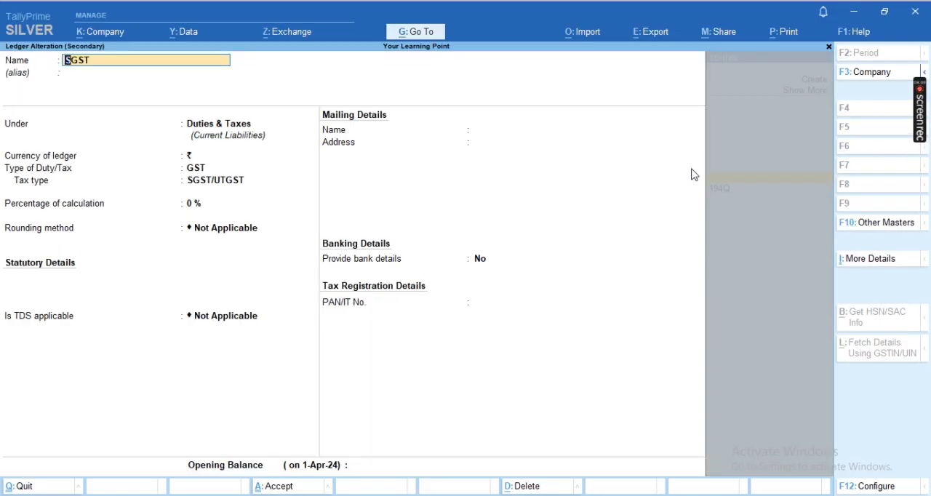
{"action": "key", "text": "Return"}
{"action": "key", "text": "Return"}
{"action": "key", "text": "Return"}
{"action": "key", "text": "Return"}
{"action": "key", "text": "Return"}
{"action": "key", "text": "Return"}
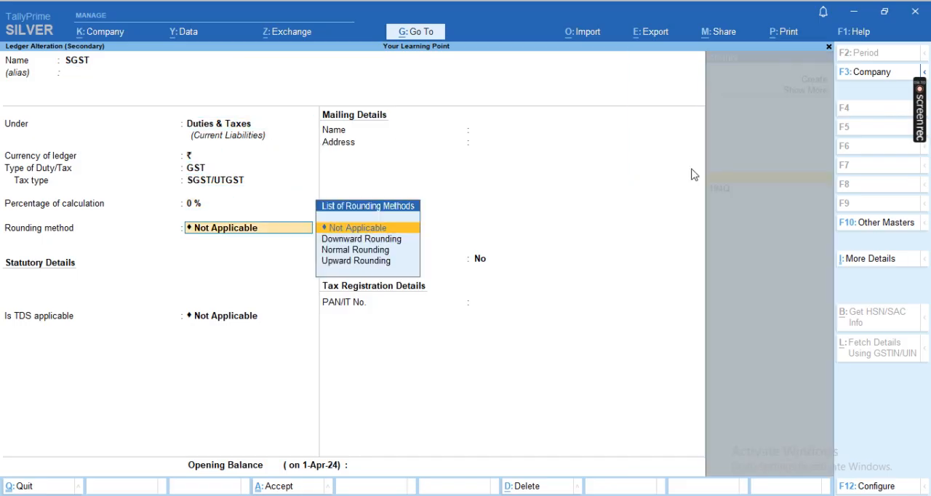
{"action": "key", "text": "Return"}
{"action": "key", "text": "Up"}
{"action": "key", "text": "Return"}
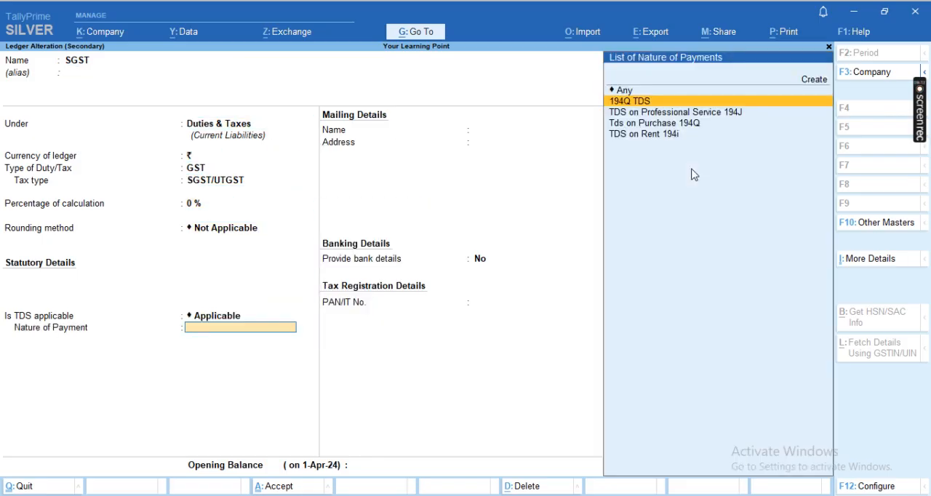
{"action": "key", "text": "Return"}
{"action": "key", "text": "Return"}
{"action": "key", "text": "Return"}
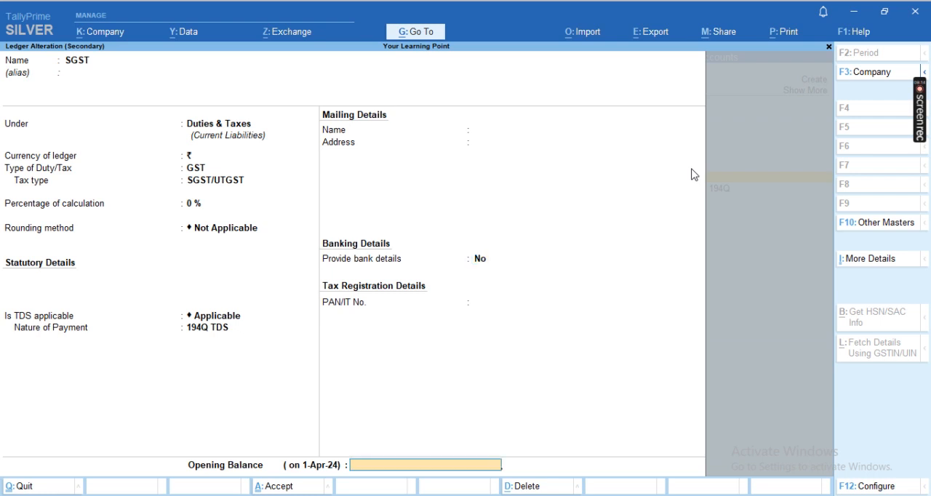
{"action": "key", "text": "Return"}
- Accept the SGST and Roud Off lines, recalculate the TDS on Purchase 194Q amount, and end the ledger list
{"action": "key", "text": "Return"}
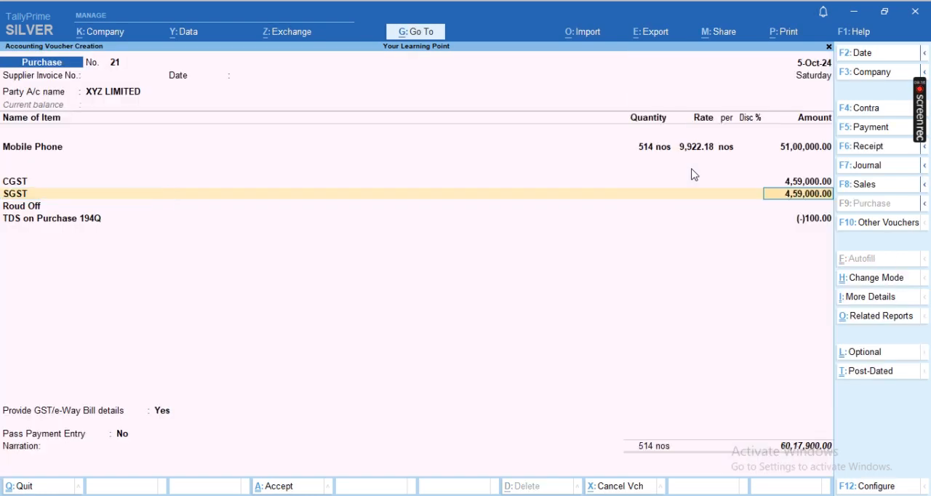
{"action": "key", "text": "Return"}
{"action": "key", "text": "Return"}
{"action": "key", "text": "Return"}
{"action": "key", "text": "Return"}
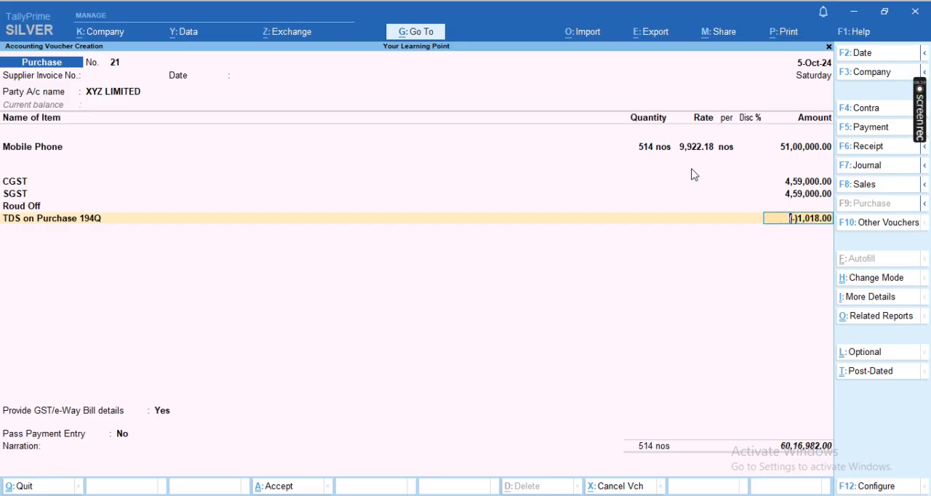
{"action": "key", "text": "Return"}
- Set GST/e-Way Bill details and payment entry to No, save the purchase voucher without a narration, and leave voucher creation
{"action": "key", "text": "Return"}
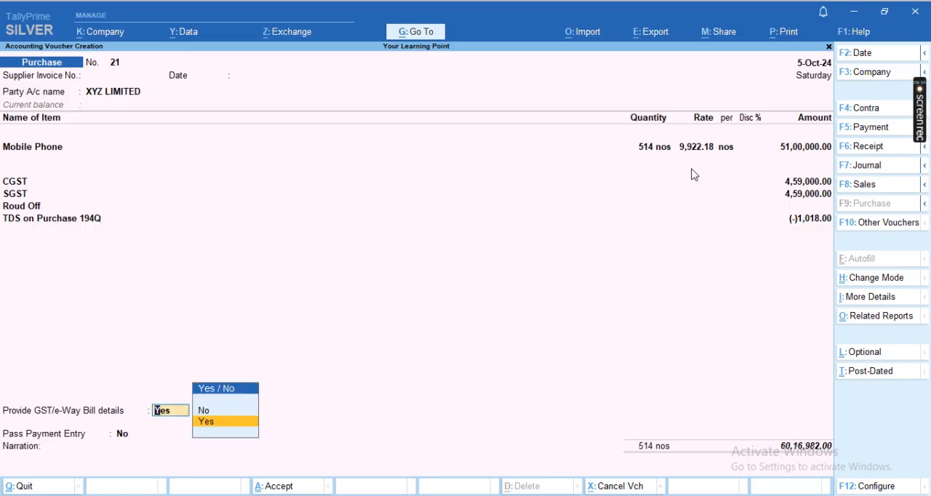
{"action": "key", "text": "Up"}
{"action": "key", "text": "Return"}
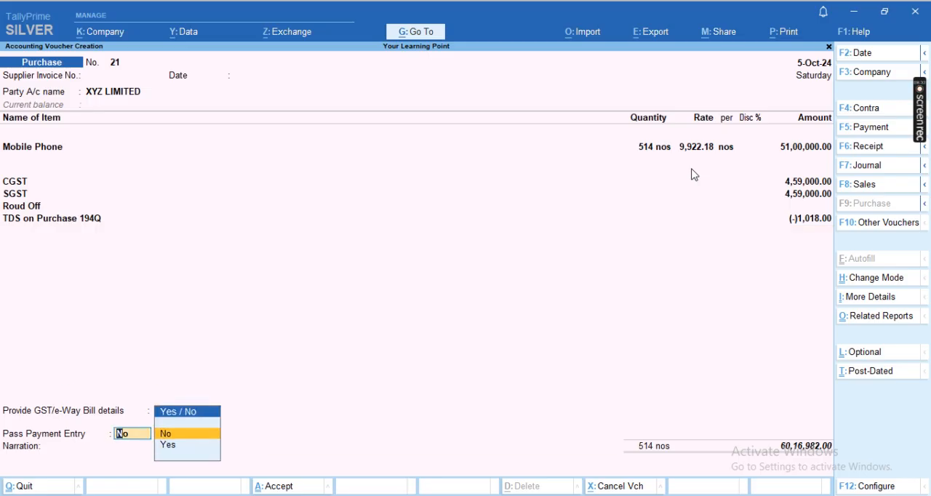
{"action": "key", "text": "Return"}
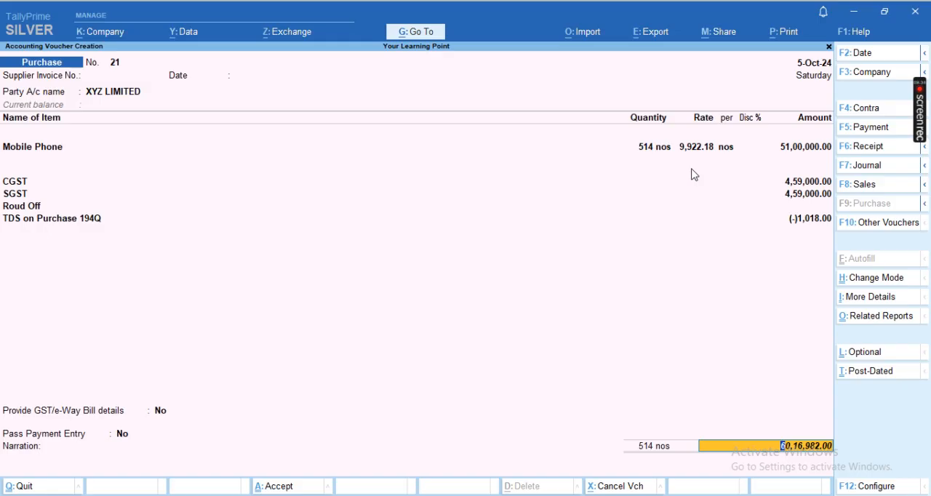
{"action": "key", "text": "Return"}
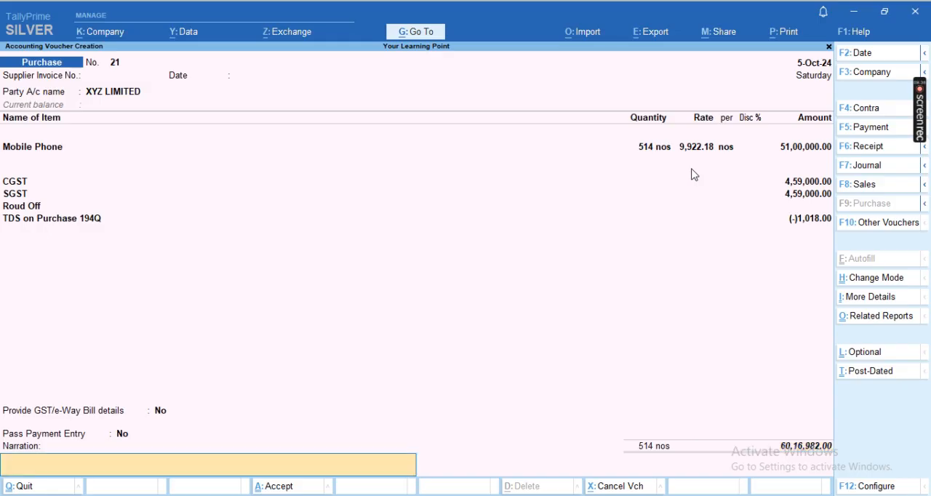
{"action": "key", "text": "Return"}
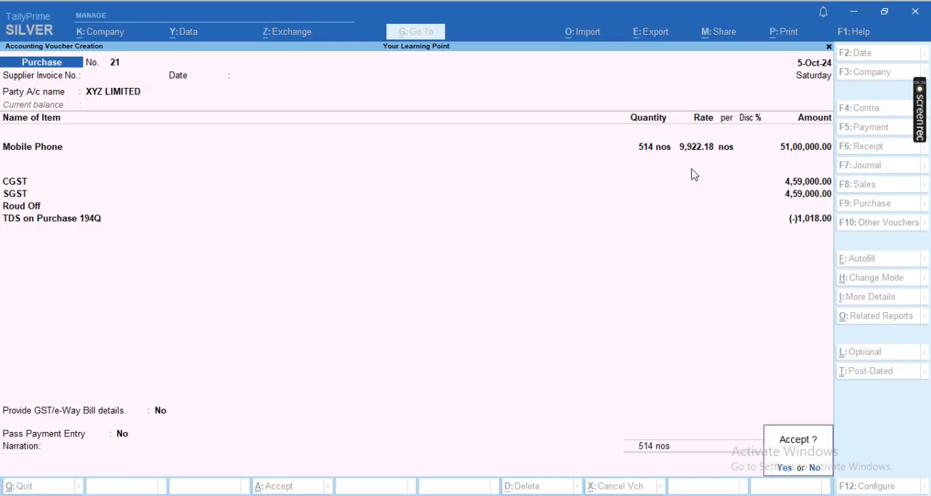
{"action": "key", "text": "Return"}
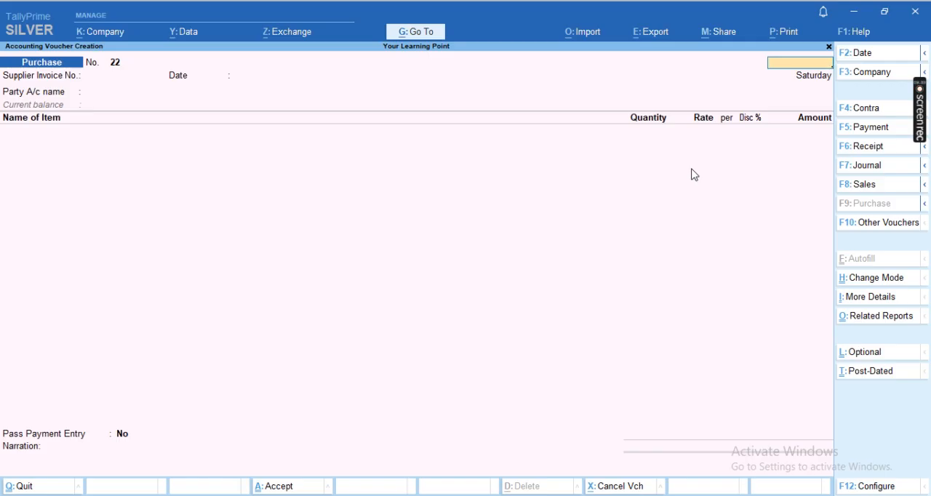
{"action": "key", "text": "Escape"}
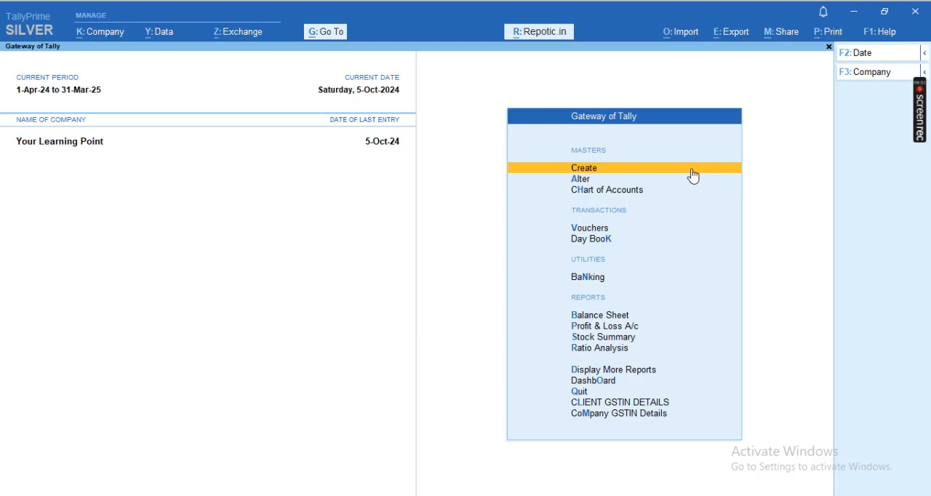
{"action": "mouse_move", "coordinate": [919, 109]}
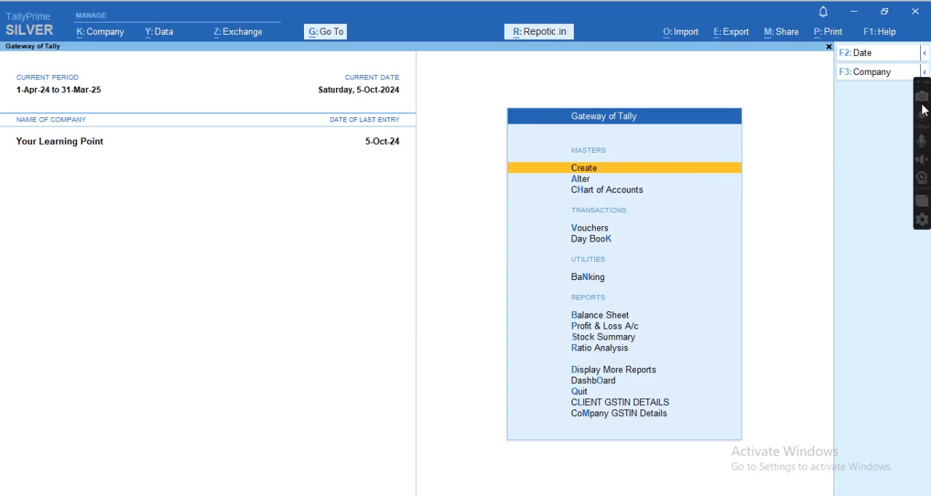